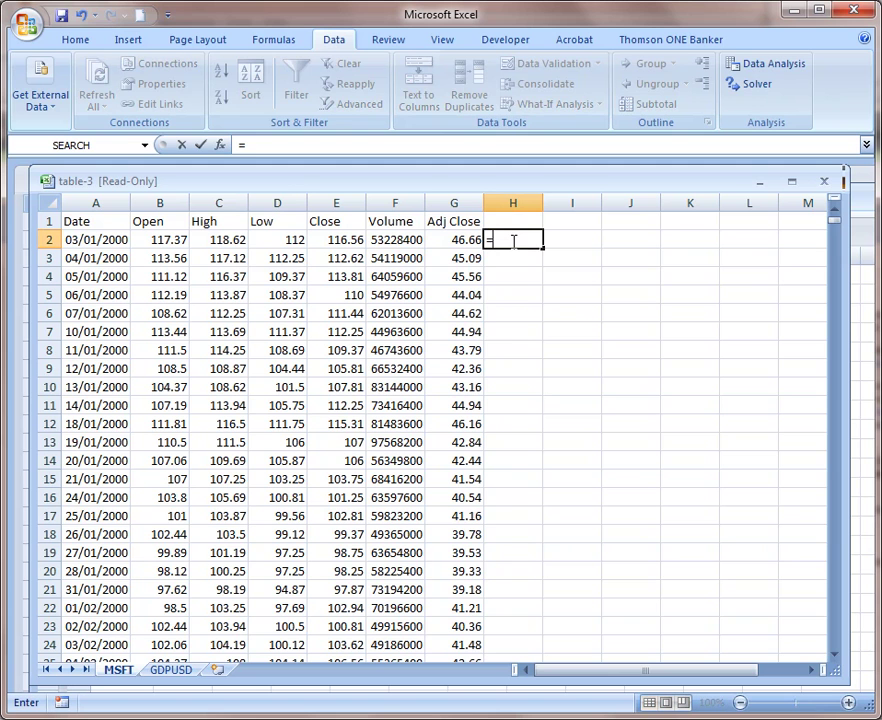
# Step: Start a VLOOKUP formula in cell H2 of the MSFT sheet with the date in A2 as the lookup value
pyautogui.write('v')
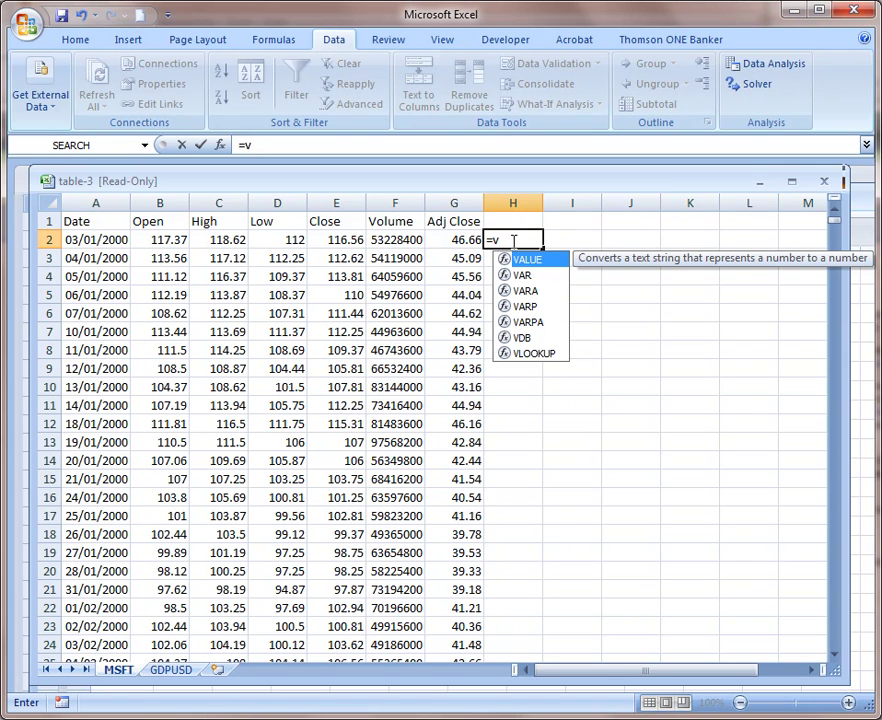
pyautogui.write('l')
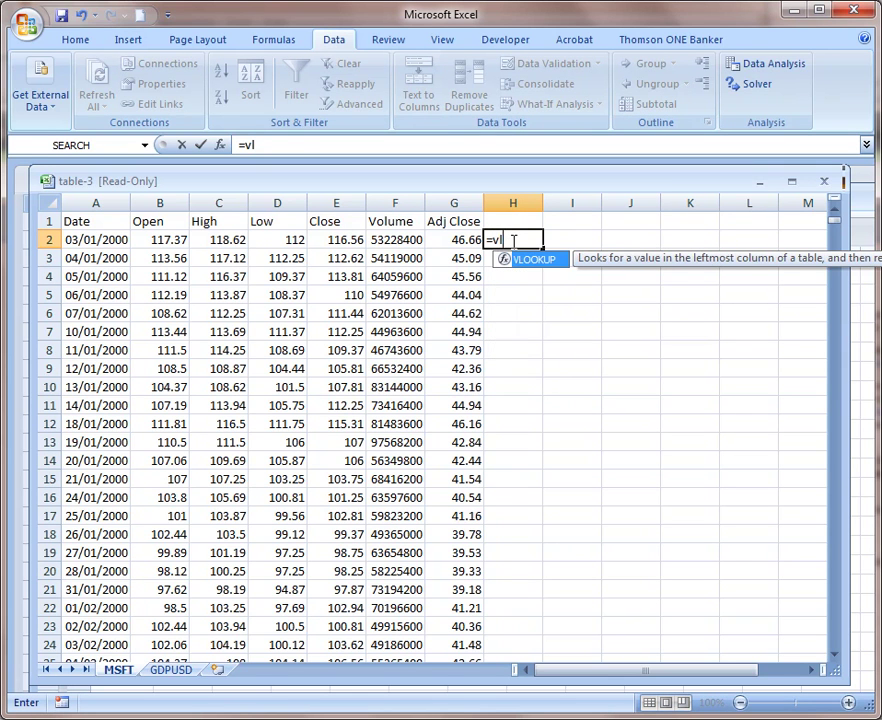
pyautogui.doubleClick(545, 258)
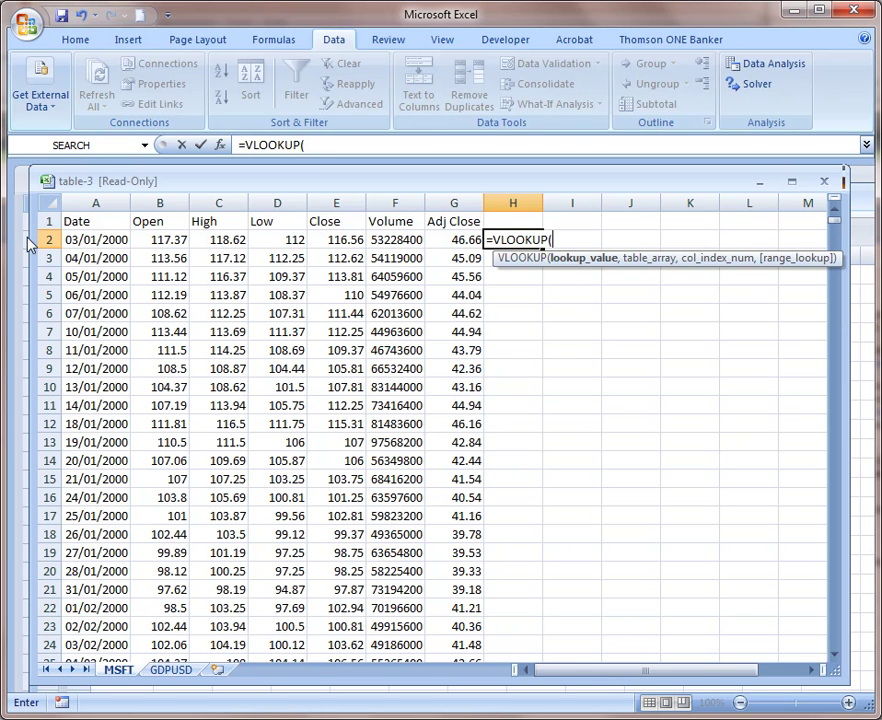
pyautogui.scroll(-2, 100, 243)
pyautogui.click(100, 243)
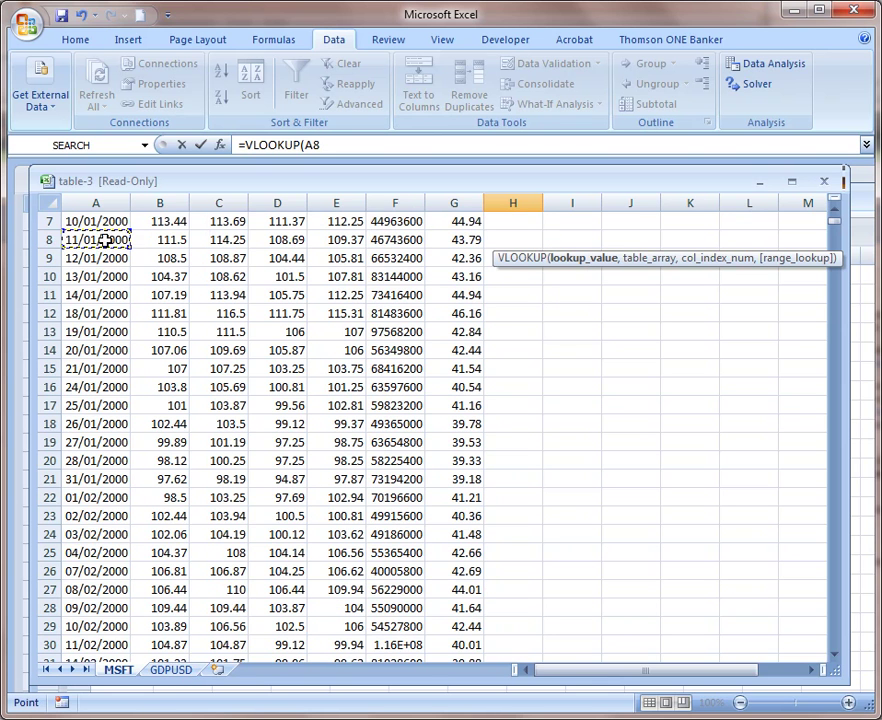
pyautogui.scroll(2, 110, 252)
pyautogui.click(97, 240)
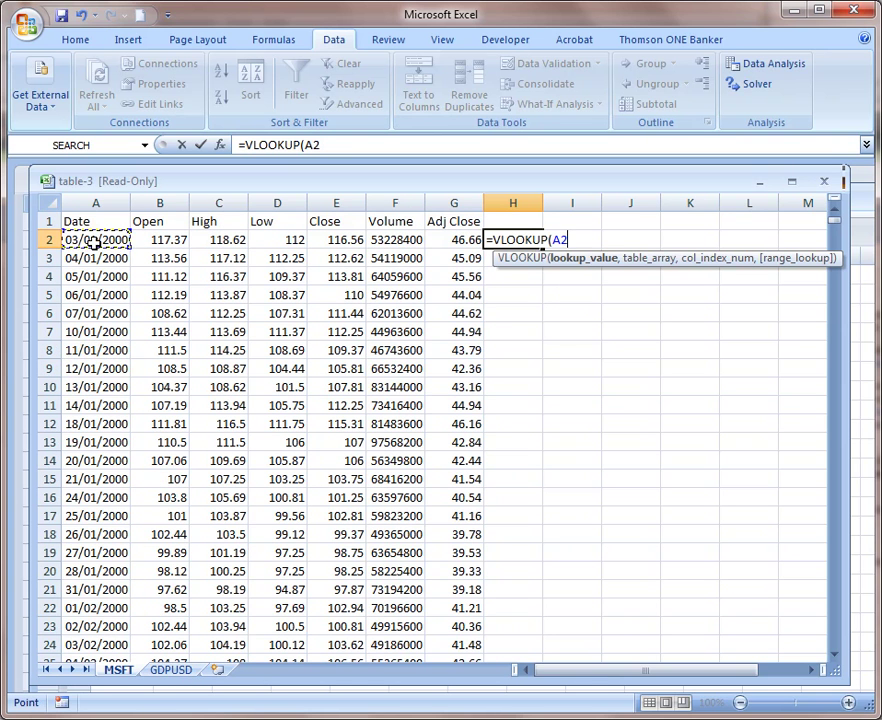
pyautogui.write(',')
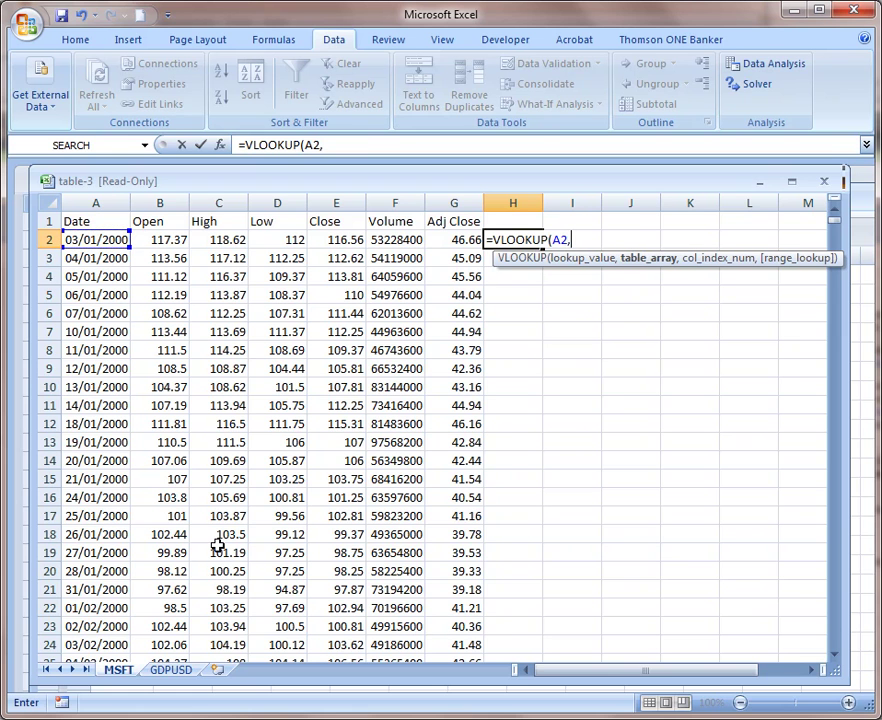
# Step: Set the VLOOKUP table array to columns A:B of the GDPUSD sheet
pyautogui.click(158, 670)
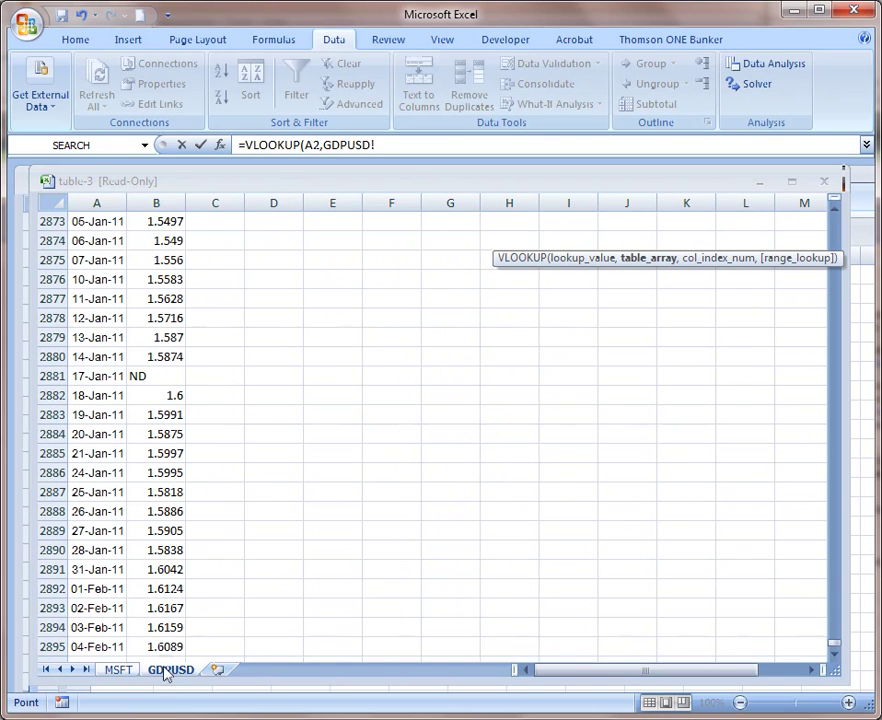
pyautogui.click(101, 203)
pyautogui.moveTo(101, 203); pyautogui.dragTo(156, 203)
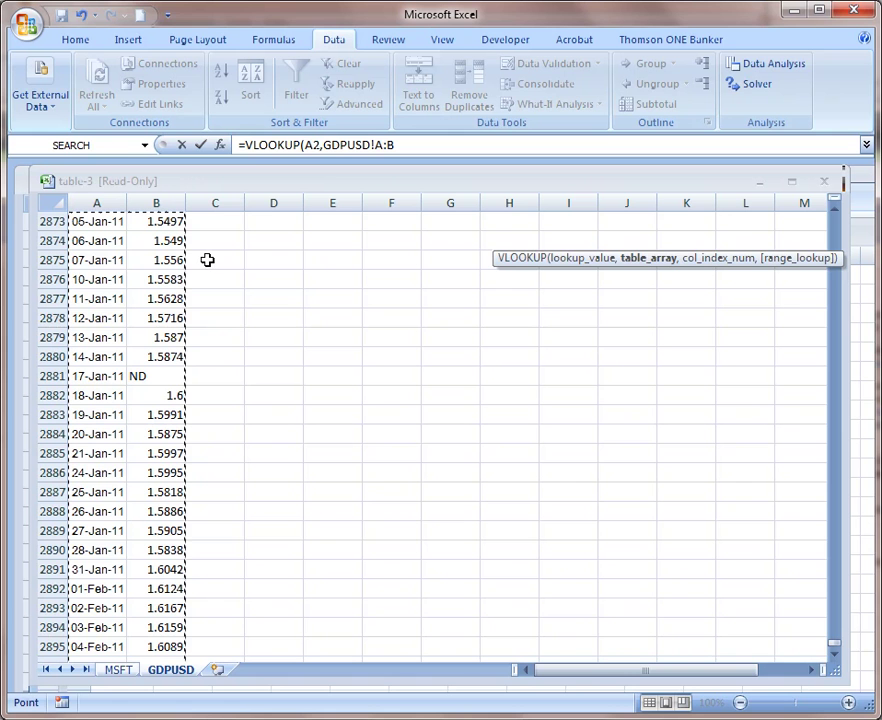
pyautogui.write(',')
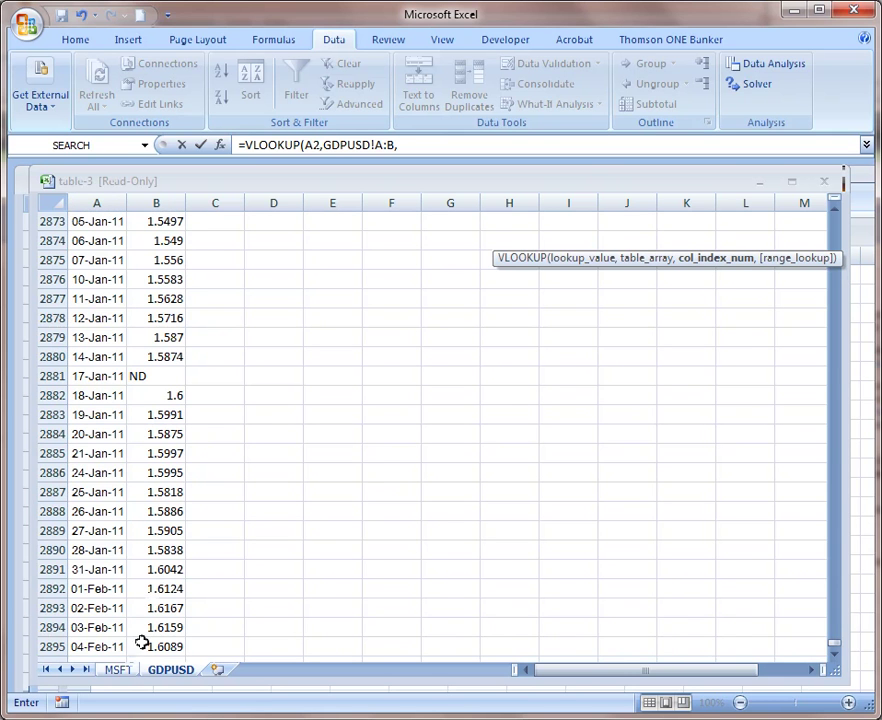
# Step: Complete the H2 lookup with column index 2 and an empty range lookup argument, giving =VLOOKUP(A2,GDPUSD!A:B,2,)
pyautogui.click(118, 670)
pyautogui.click(427, 146)
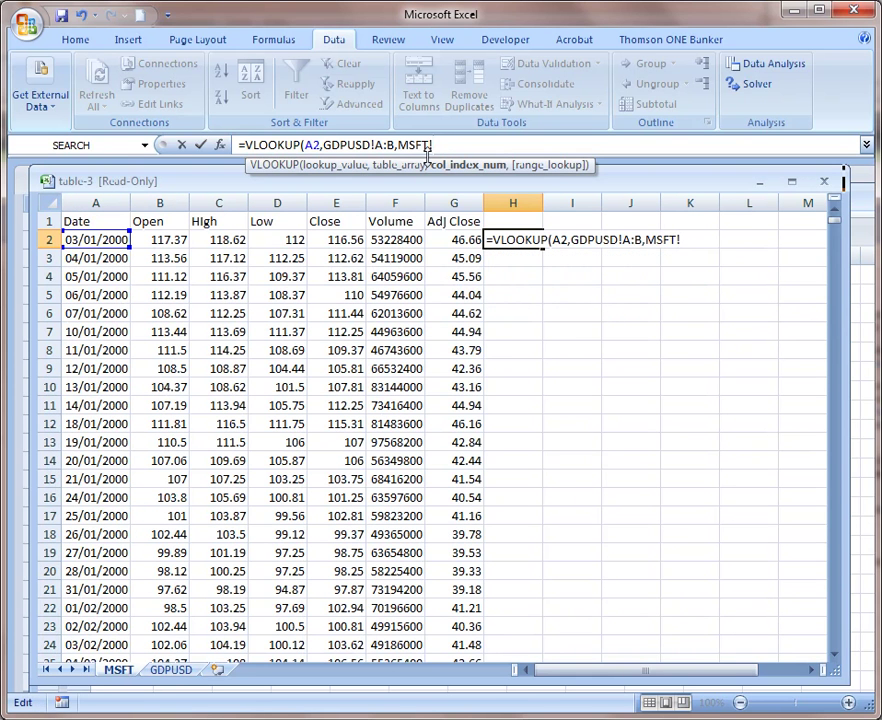
pyautogui.press('BackSpace')
pyautogui.press('BackSpace')
pyautogui.press('BackSpace')
pyautogui.press('BackSpace')
pyautogui.write('2,')
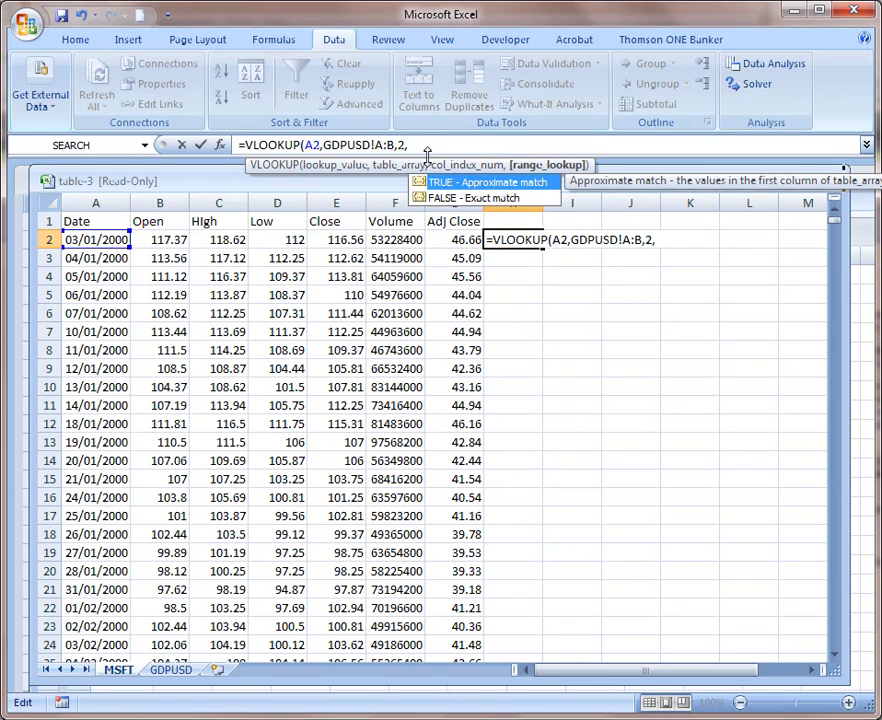
pyautogui.click(490, 199)
pyautogui.write(')')
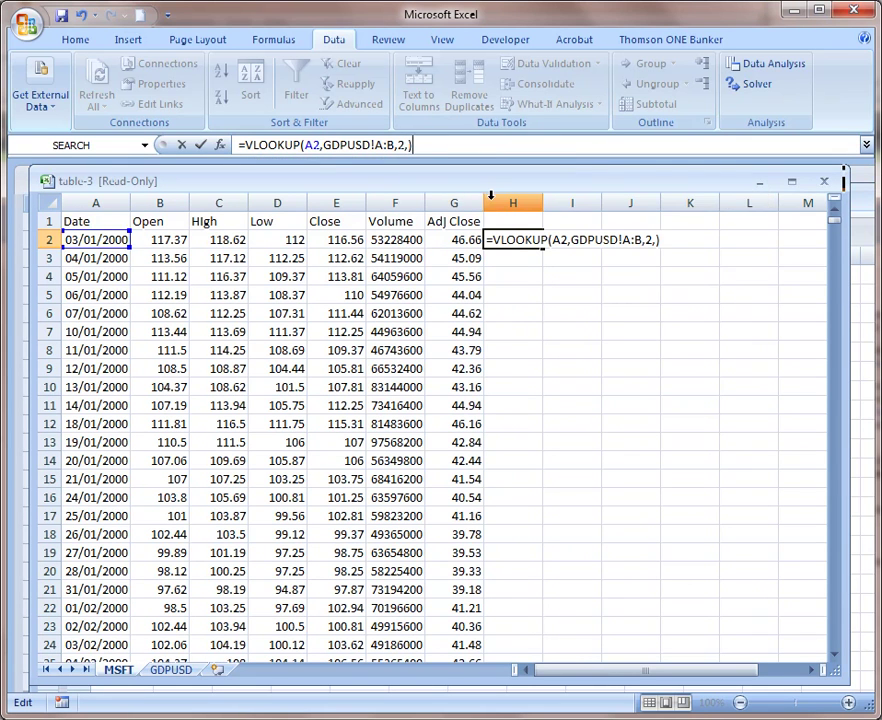
pyautogui.press('Return')
# Step: Fill the H2 lookup formula down column H for all dates and title the column GDPUSD in H1
pyautogui.click(527, 239)
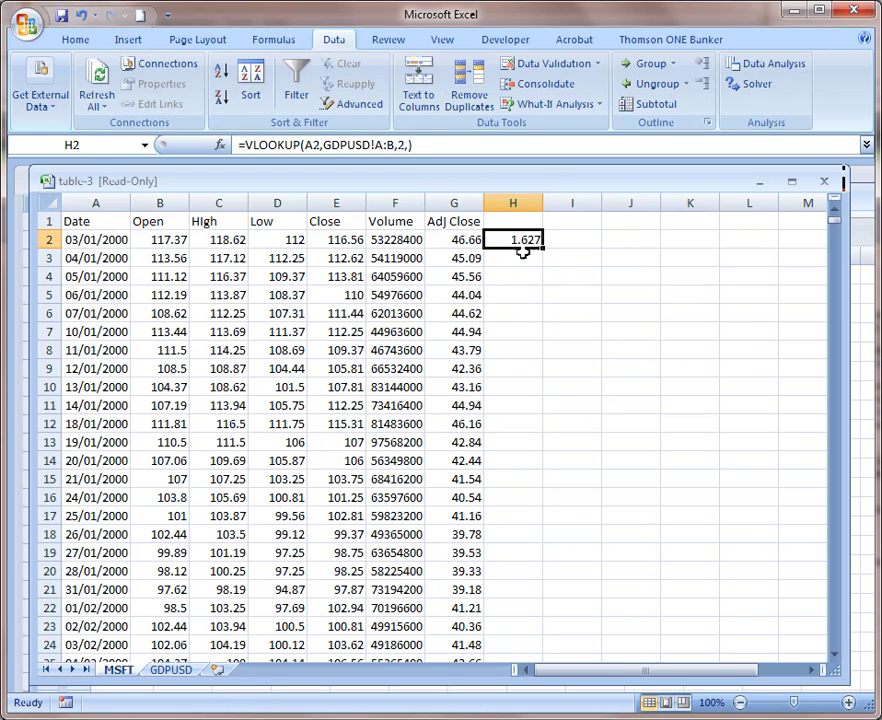
pyautogui.doubleClick(543, 250)
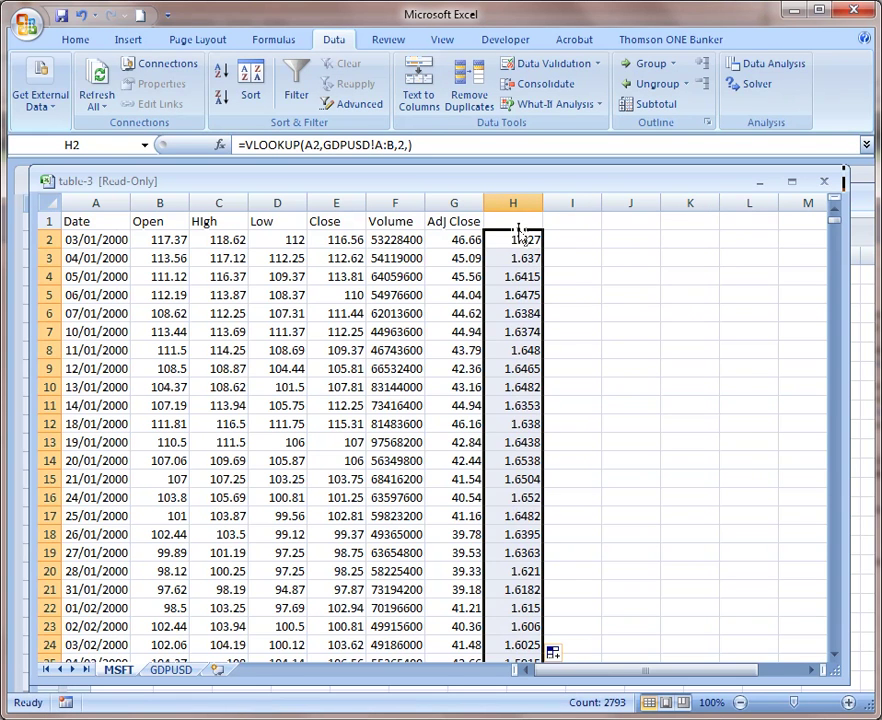
pyautogui.click(520, 222)
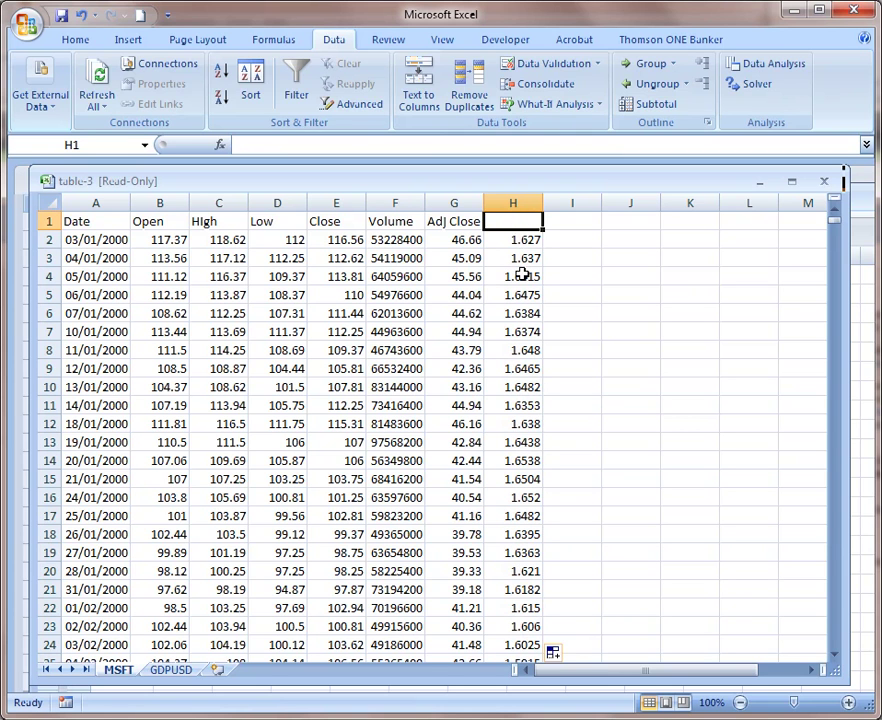
pyautogui.write('G')
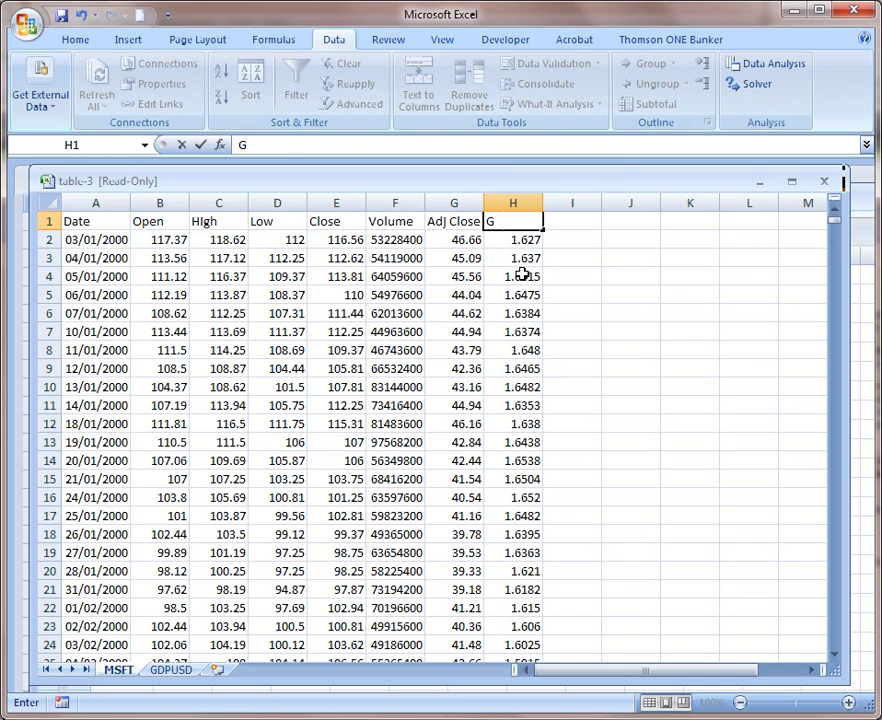
pyautogui.write('DPUSD')
pyautogui.press('Return')
# Step: Enter the header R_dc in cell I1
pyautogui.click(587, 237)
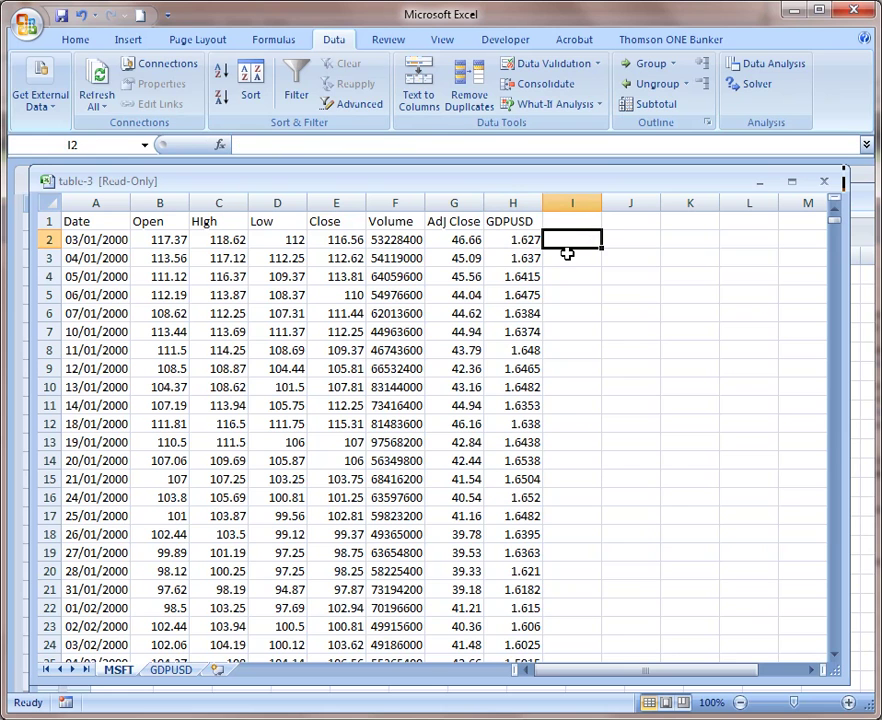
pyautogui.click(569, 222)
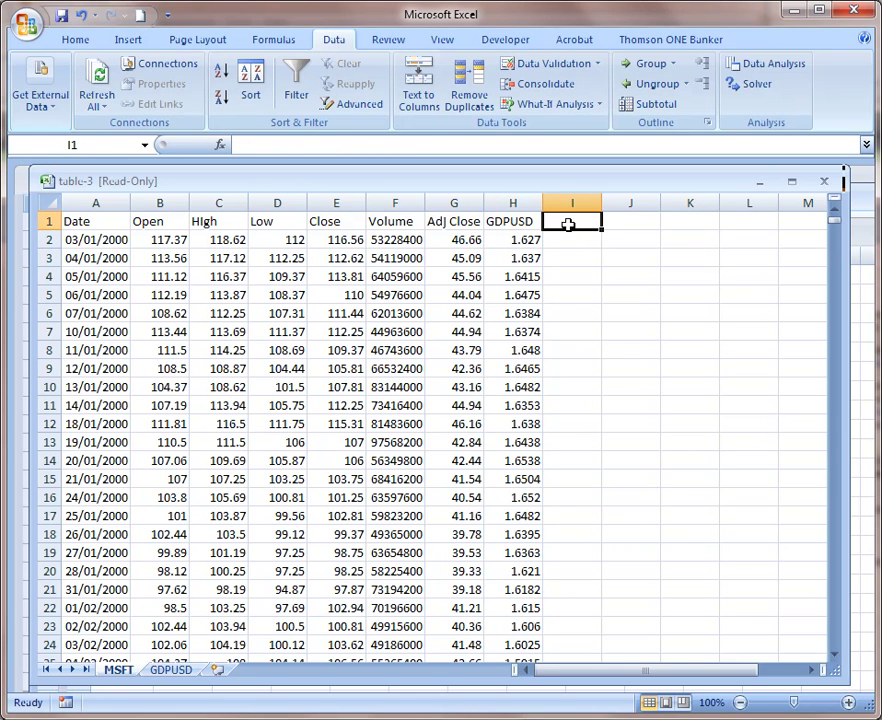
pyautogui.write('R')
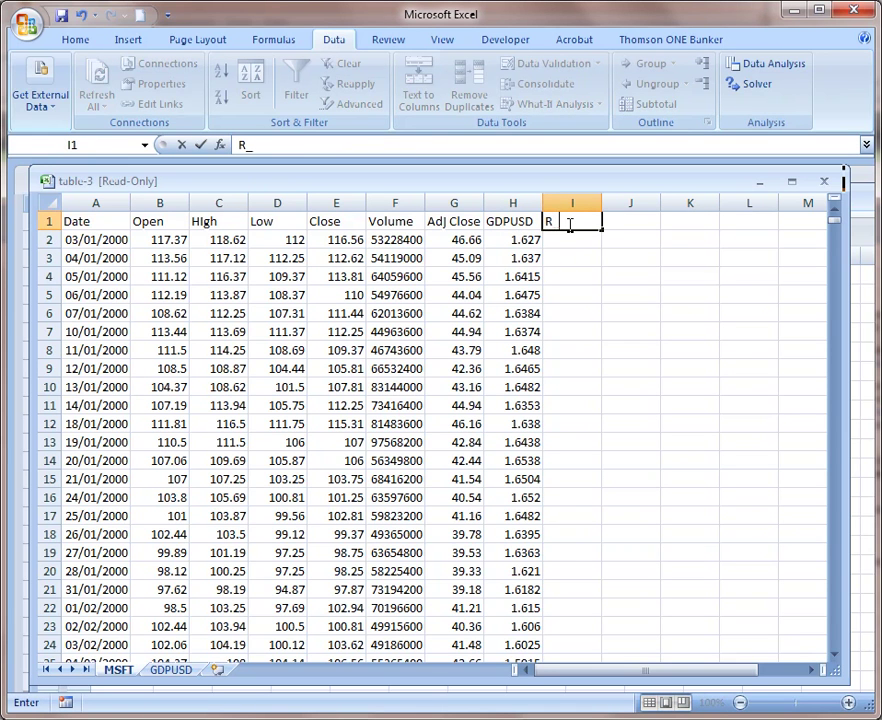
pyautogui.write('_dc')
pyautogui.press('Return')
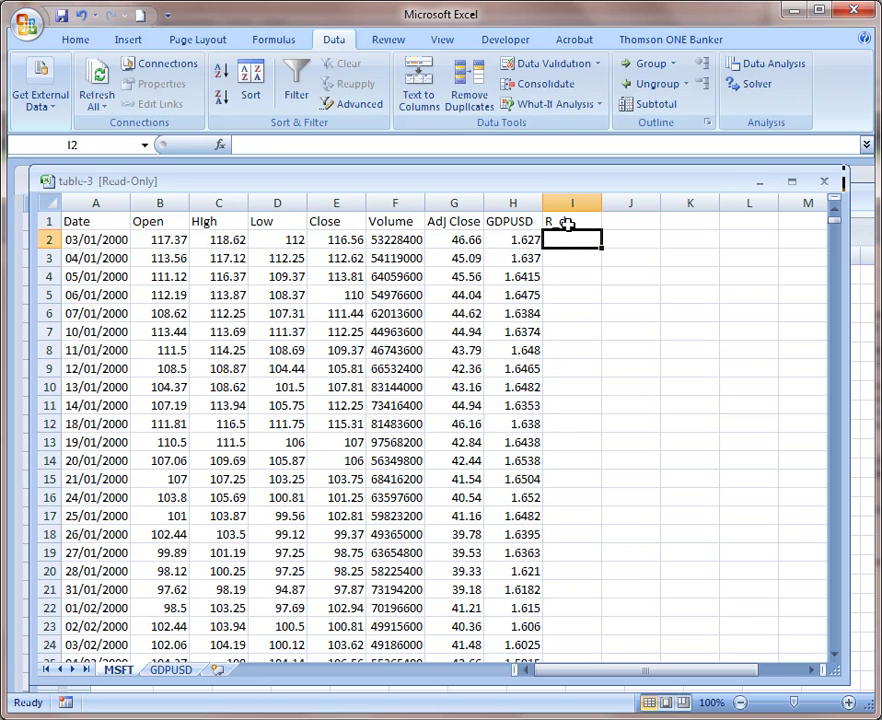
# Step: Enter the daily return formula =(G3-G2)/G2 in cell I3 and fill it down the R_dc column
pyautogui.click(567, 258)
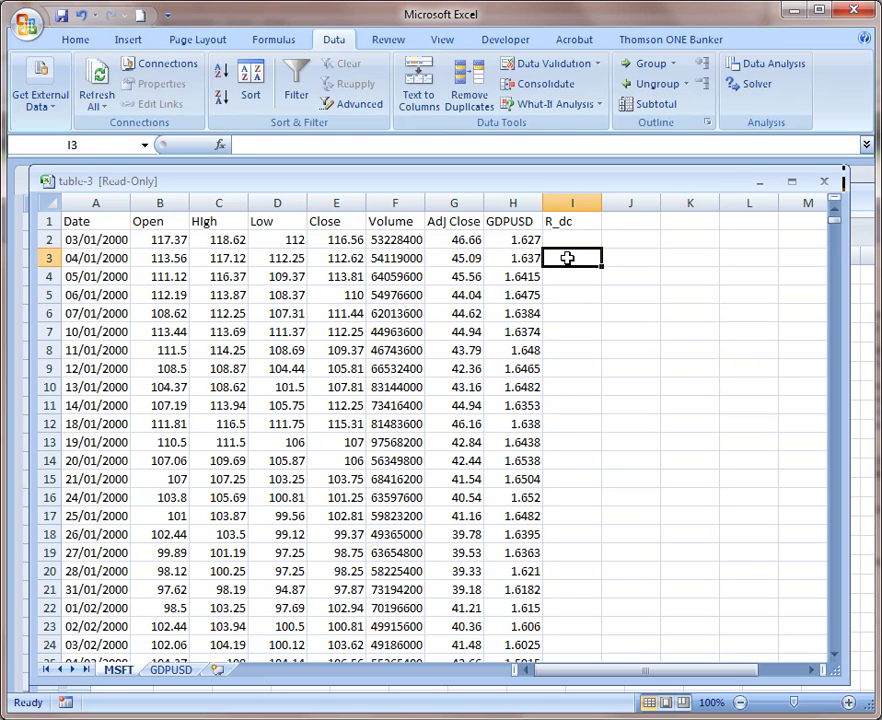
pyautogui.write('=')
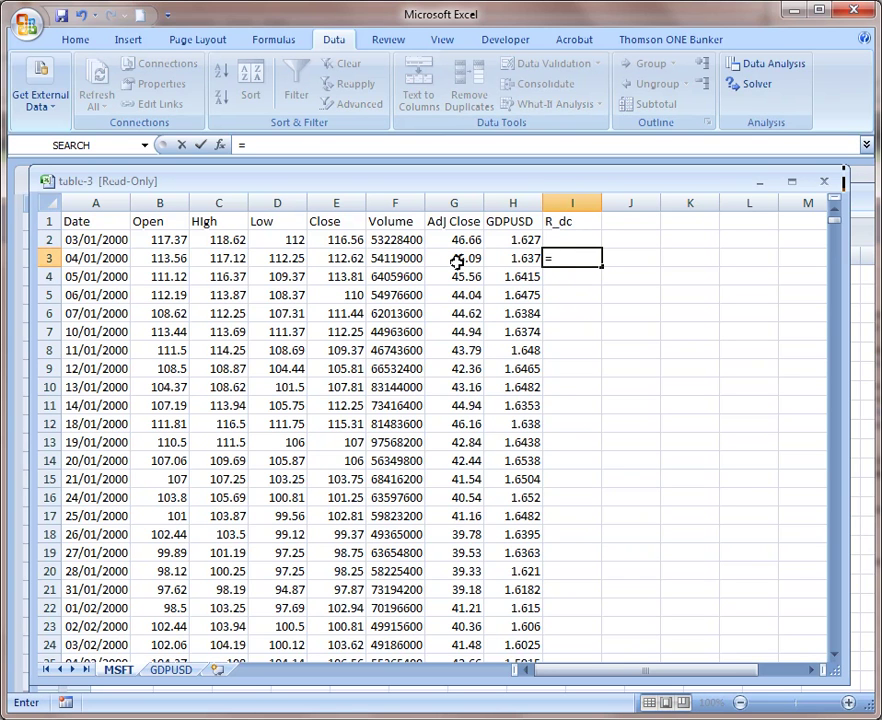
pyautogui.write('(')
pyautogui.click(456, 261)
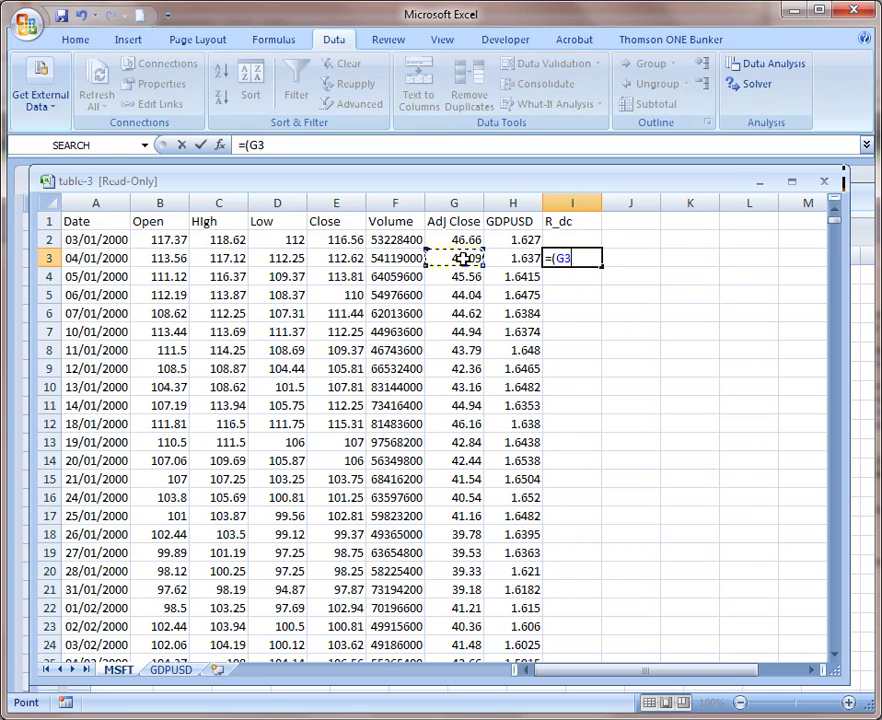
pyautogui.write('-')
pyautogui.click(464, 240)
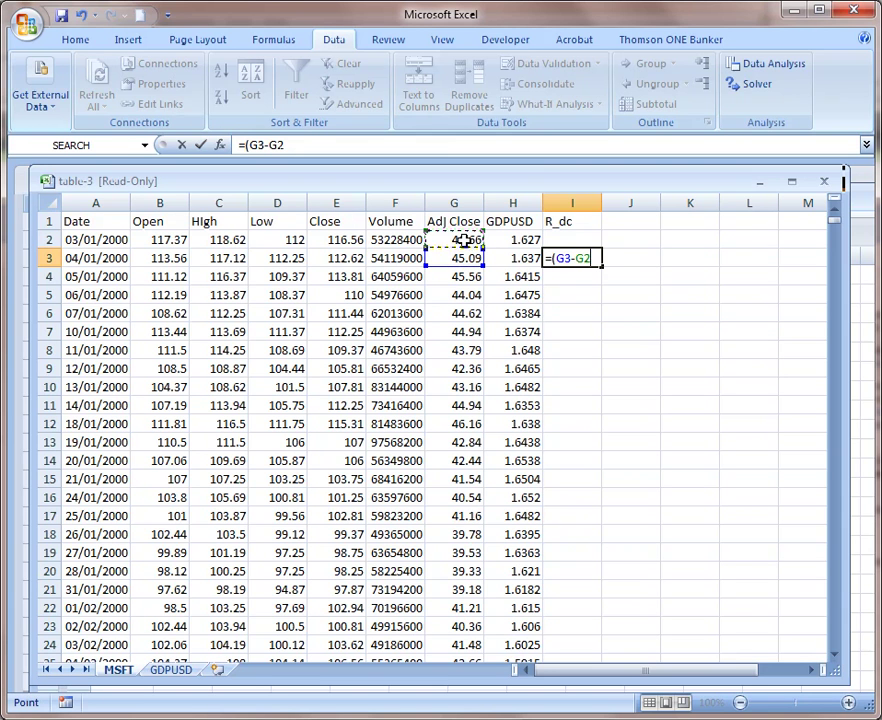
pyautogui.write(')/')
pyautogui.click(464, 240)
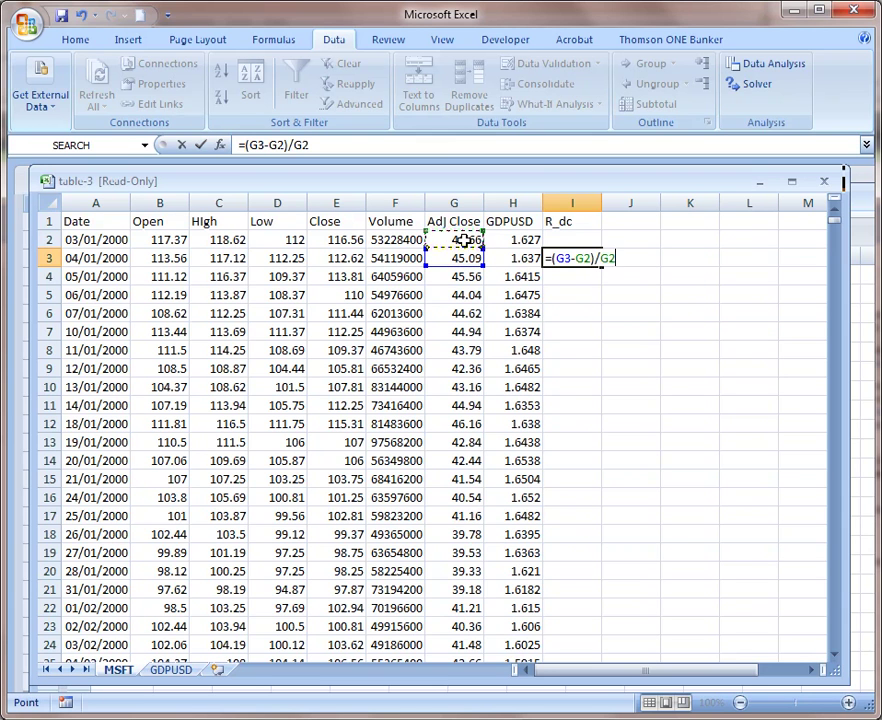
pyautogui.press('Return')
pyautogui.click(592, 257)
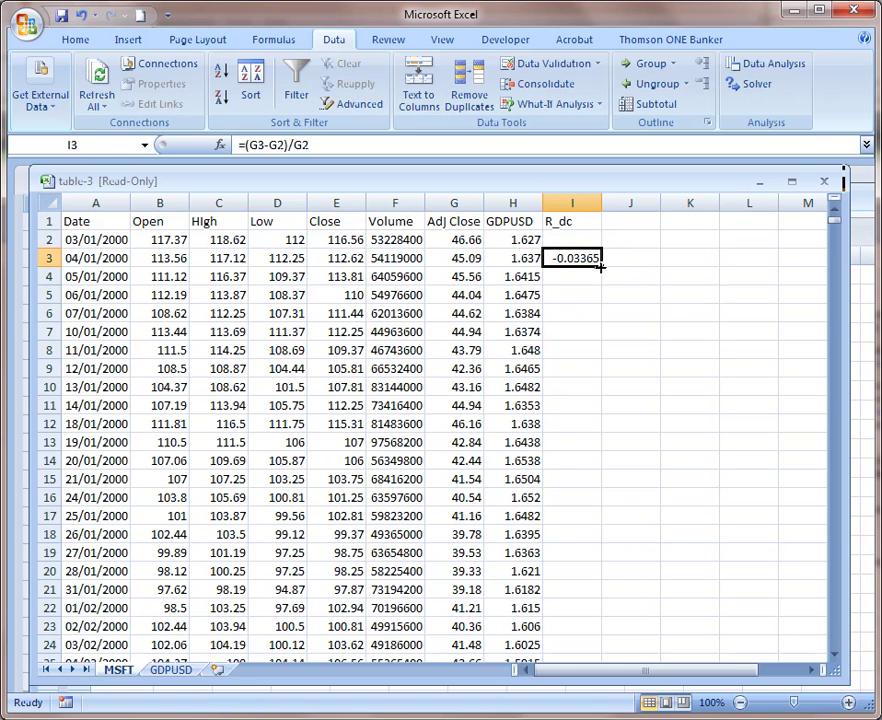
pyautogui.doubleClick(601, 266)
# Step: Enter the header "Direct Quote of DC" in cell J1
pyautogui.click(617, 228)
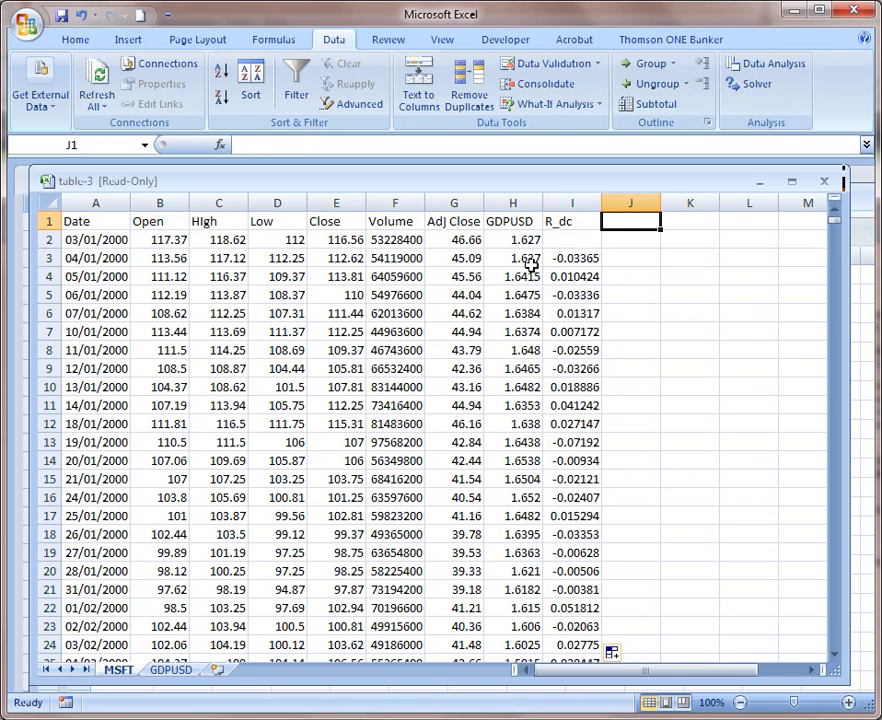
pyautogui.write('Direct Qq')
pyautogui.write('ote of Dc')
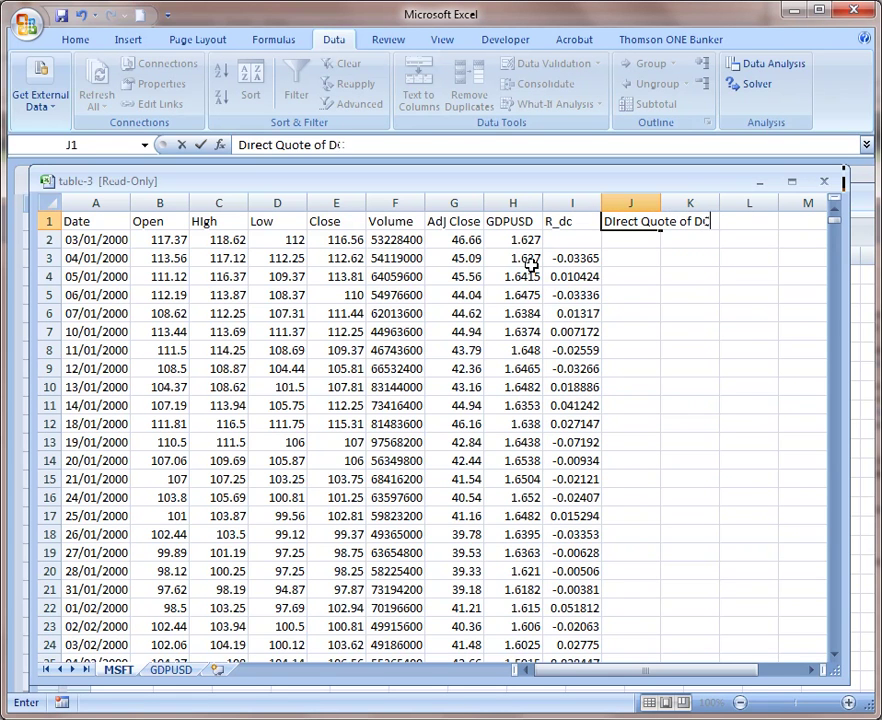
pyautogui.press('Return')
pyautogui.press('Return')
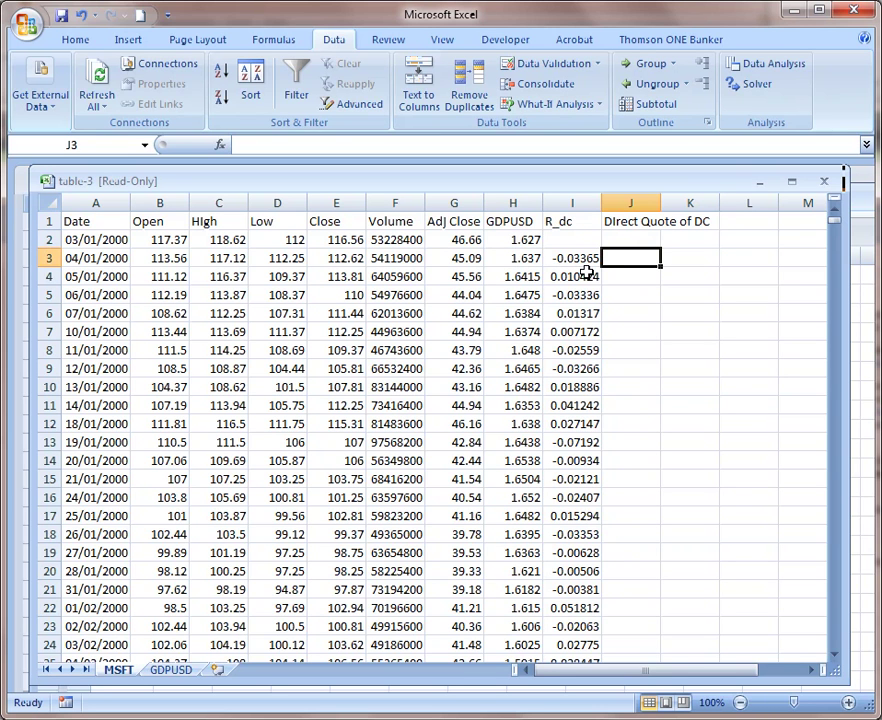
# Step: Enter the reciprocal exchange rate formula =1/H3 in cell J3 and fill it down column J
pyautogui.write('1/')
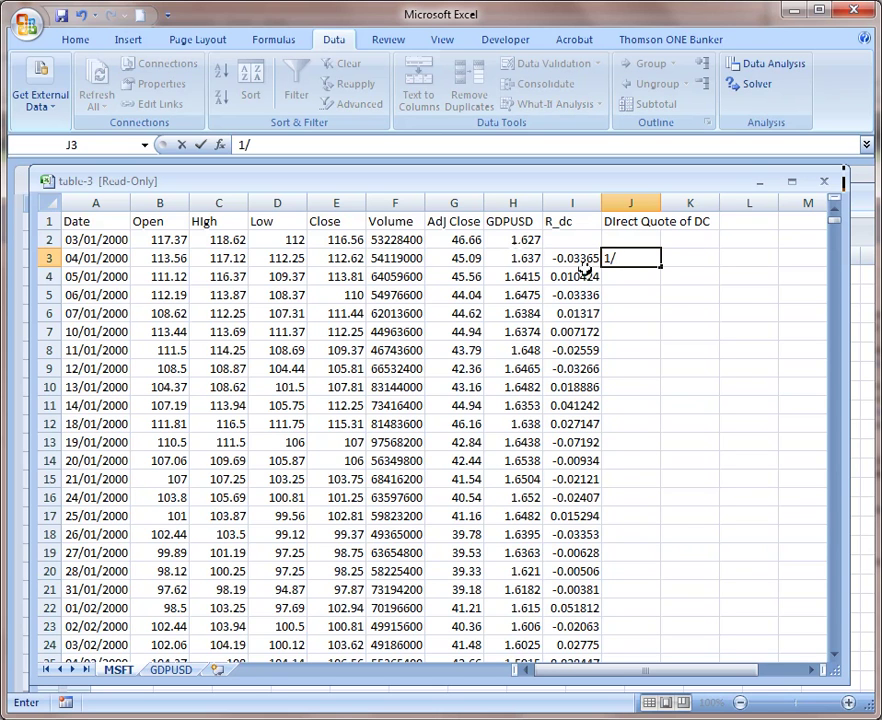
pyautogui.write('=')
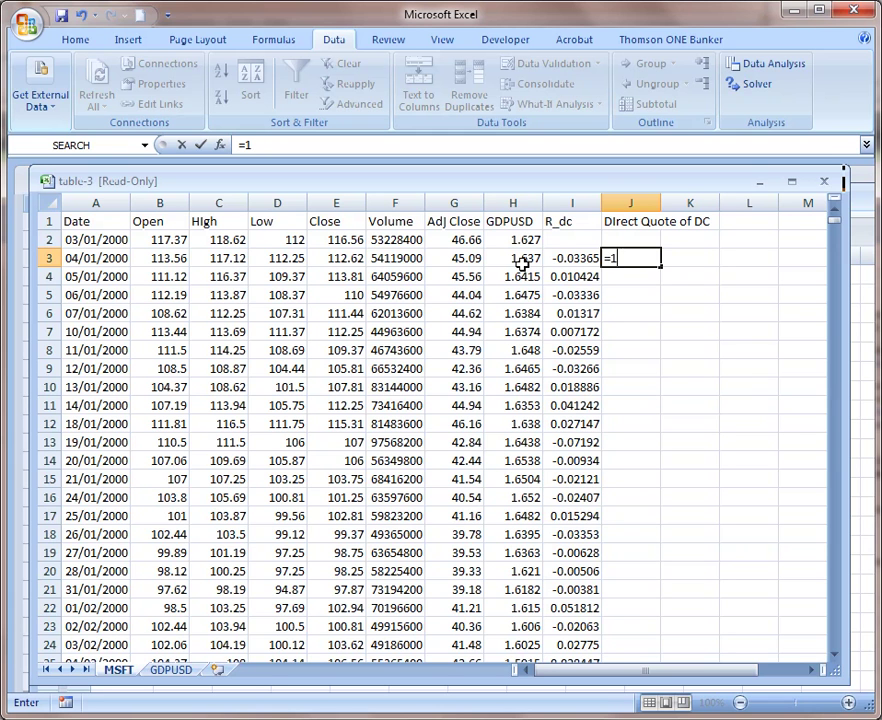
pyautogui.click(521, 261)
pyautogui.press('Return')
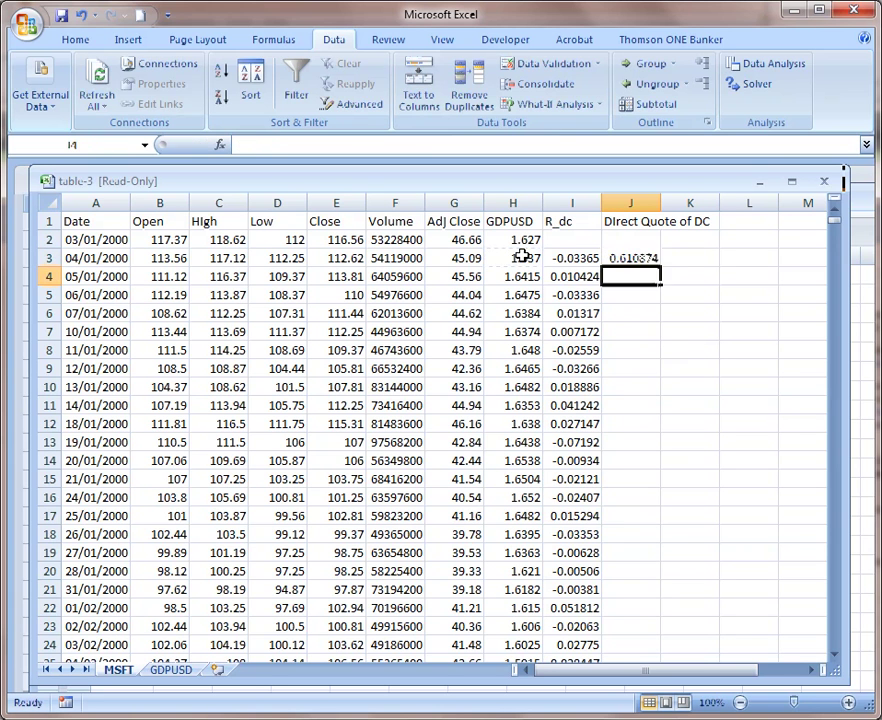
pyautogui.click(650, 258)
pyautogui.doubleClick(660, 266)
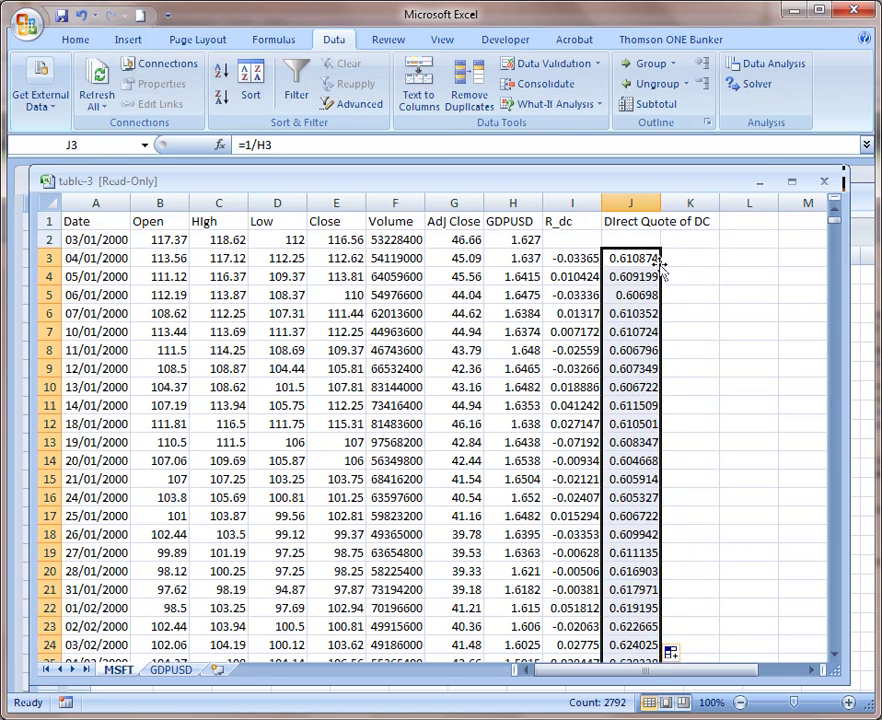
# Step: Widen column J to fit its full header and make K1 the active cell
pyautogui.click(701, 260)
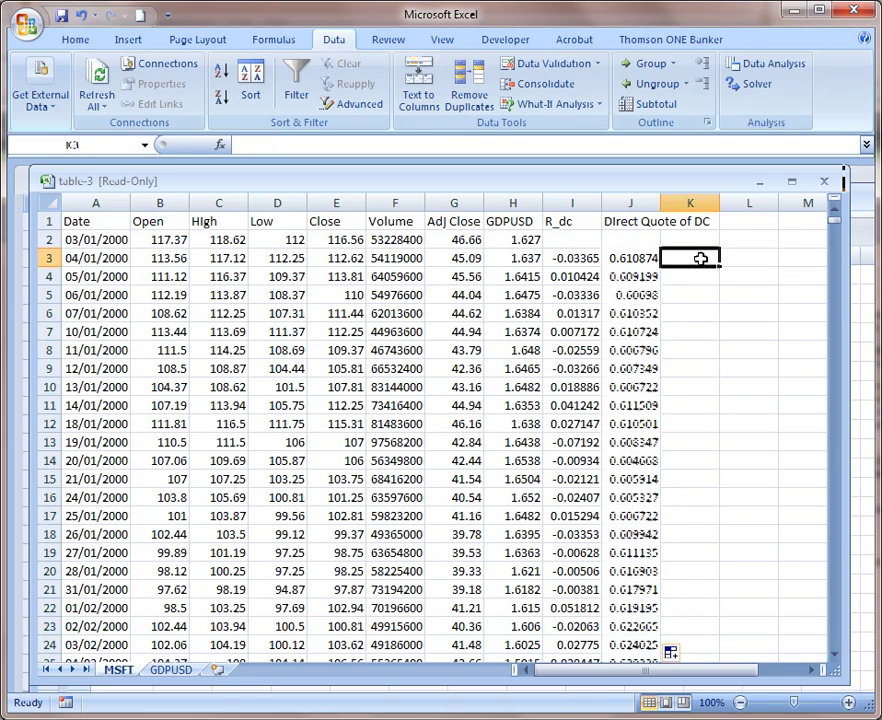
pyautogui.click(694, 222)
pyautogui.moveTo(661, 202); pyautogui.dragTo(715, 202)
pyautogui.click(811, 671)
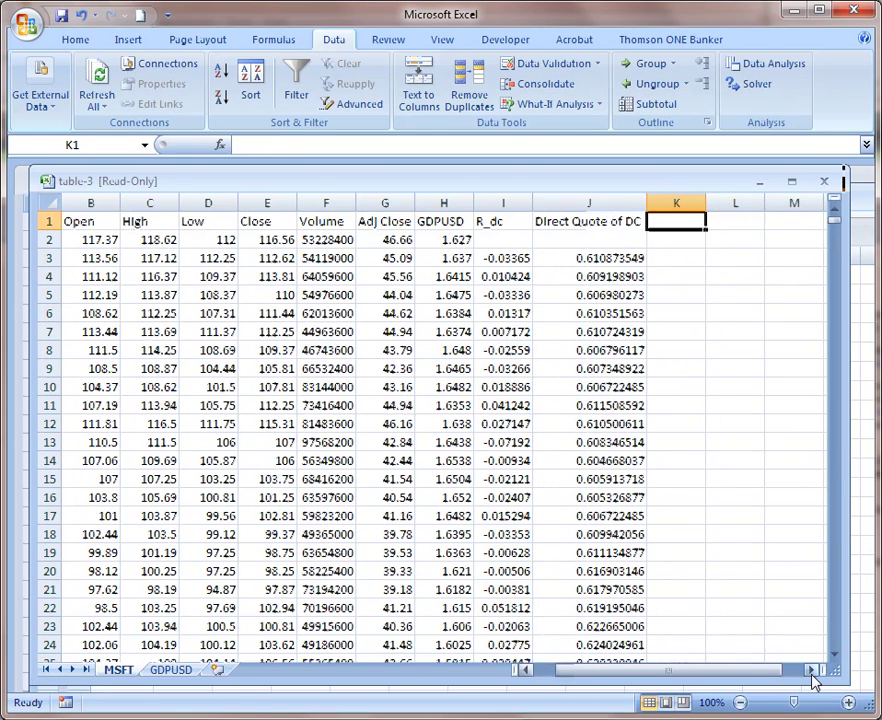
# Step: Enter the header "gamma_dc" in cell K1
pyautogui.click(811, 671)
pyautogui.write('g')
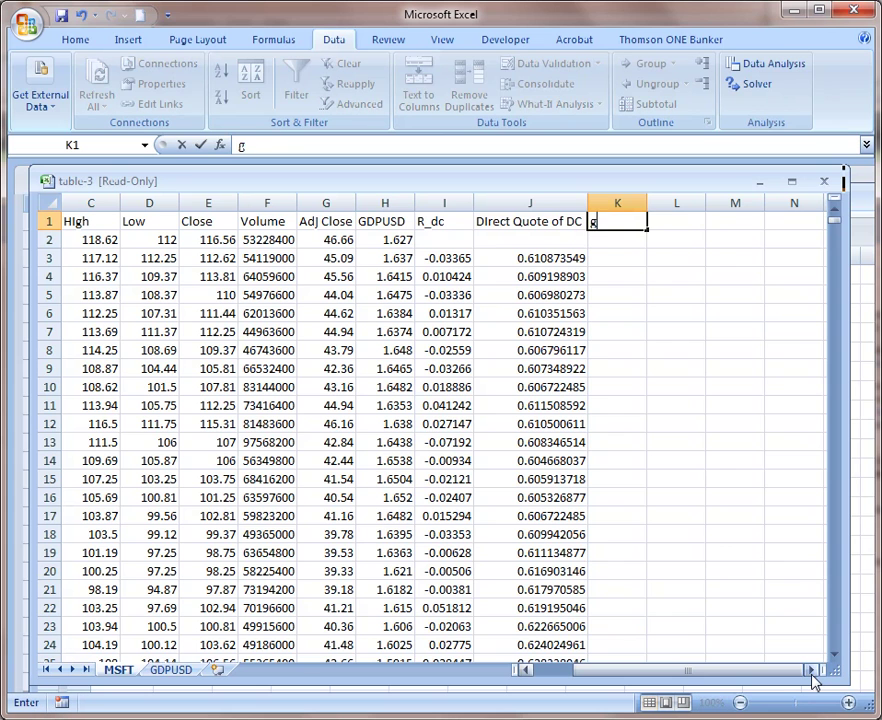
pyautogui.write('amma_dc')
pyautogui.press('Return')
pyautogui.press('Return')
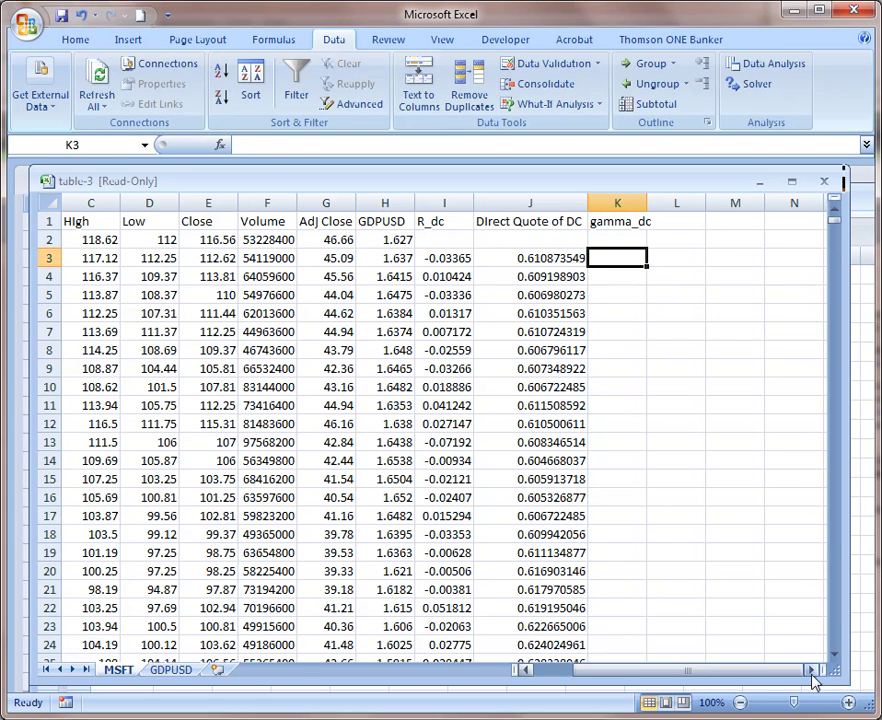
# Step: Enter the formula =SLOPE(I:I,J:J) in cell K3 to regress R_dc on the direct quote
pyautogui.write('=')
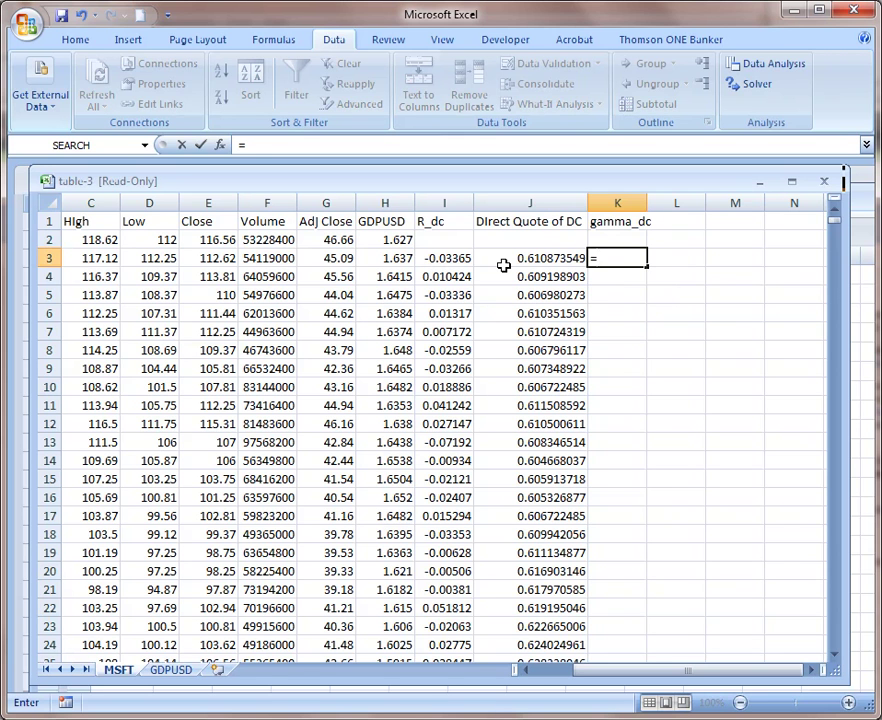
pyautogui.write('slop')
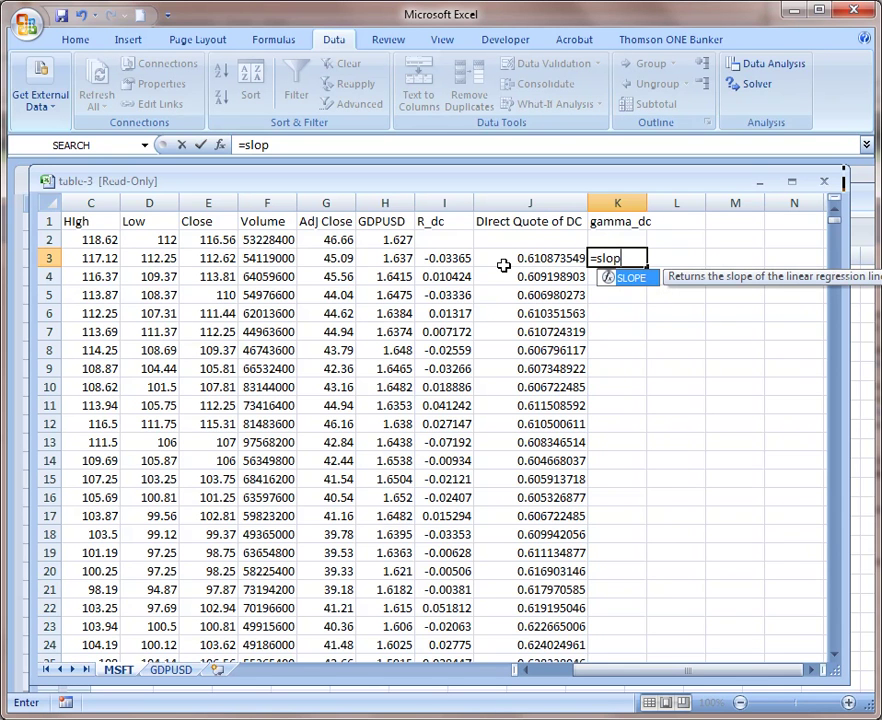
pyautogui.write('e(')
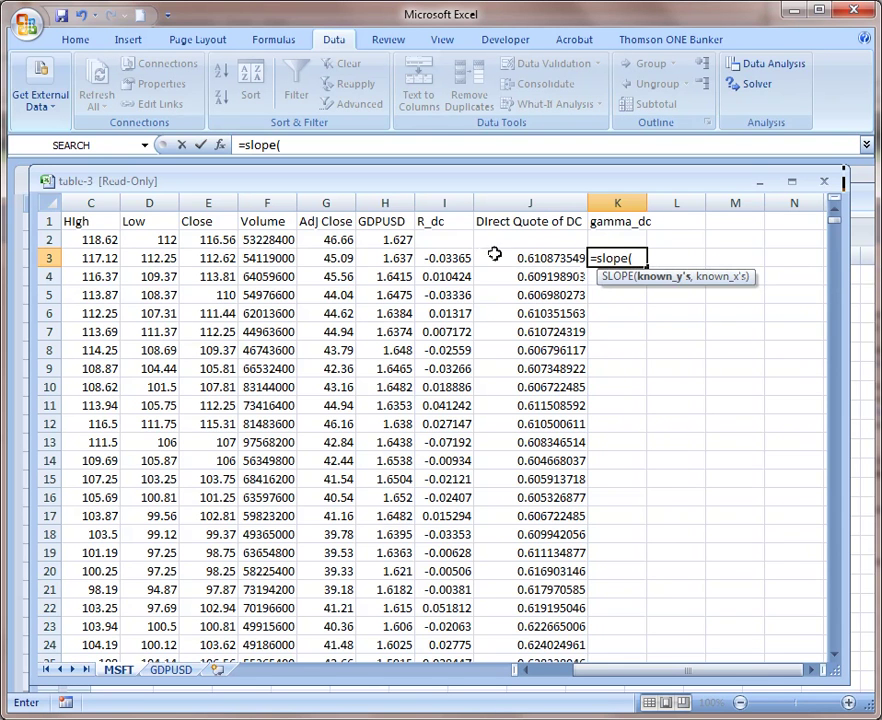
pyautogui.click(445, 203)
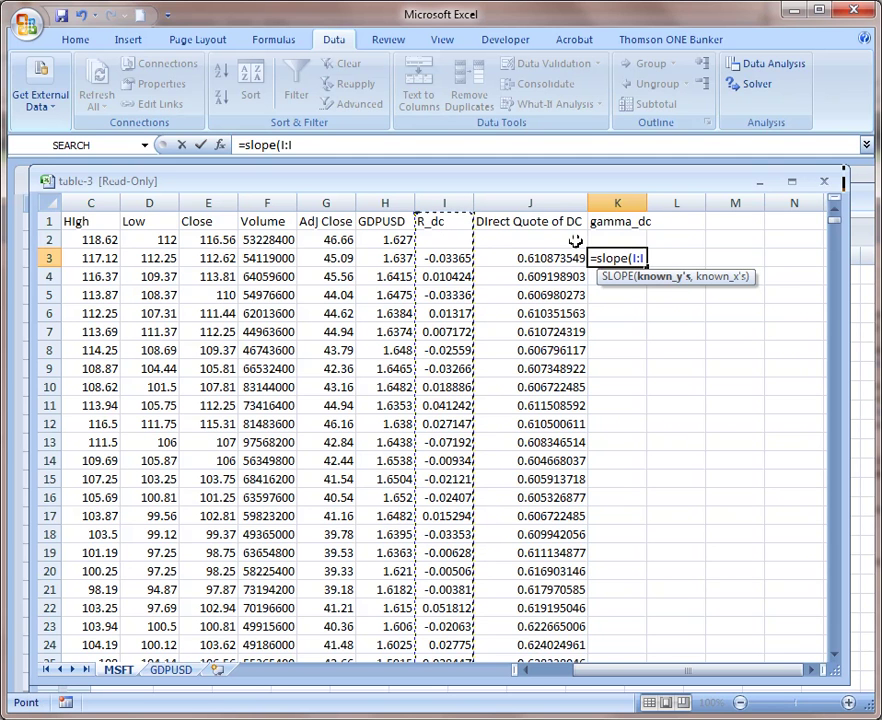
pyautogui.write(',')
pyautogui.click(531, 204)
pyautogui.press('Return')
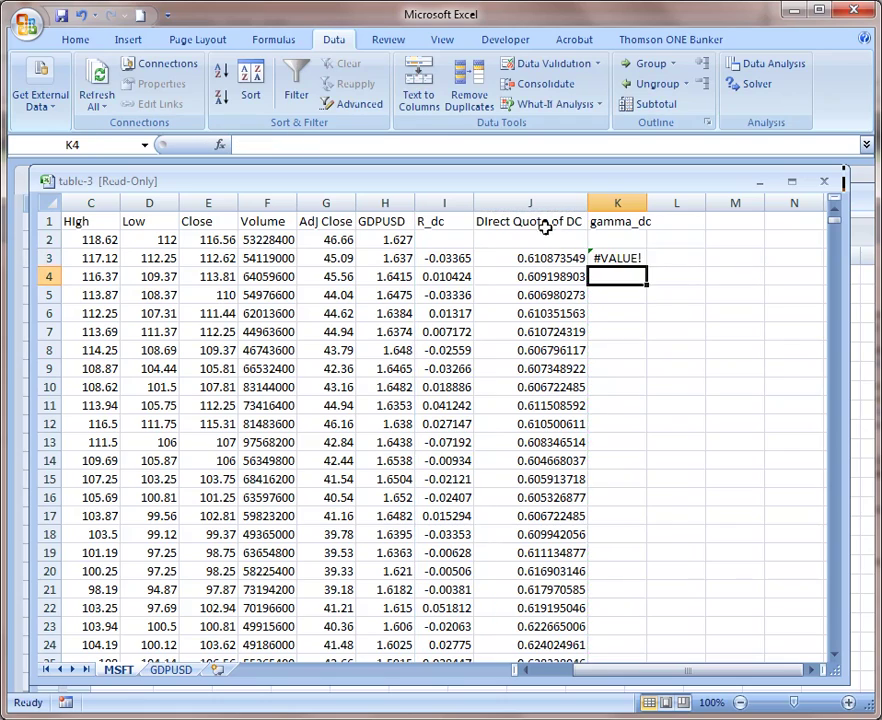
# Step: Trace the slope error by checking the K3 and J3 formulas, column J's values and the lookup in H719
pyautogui.click(627, 258)
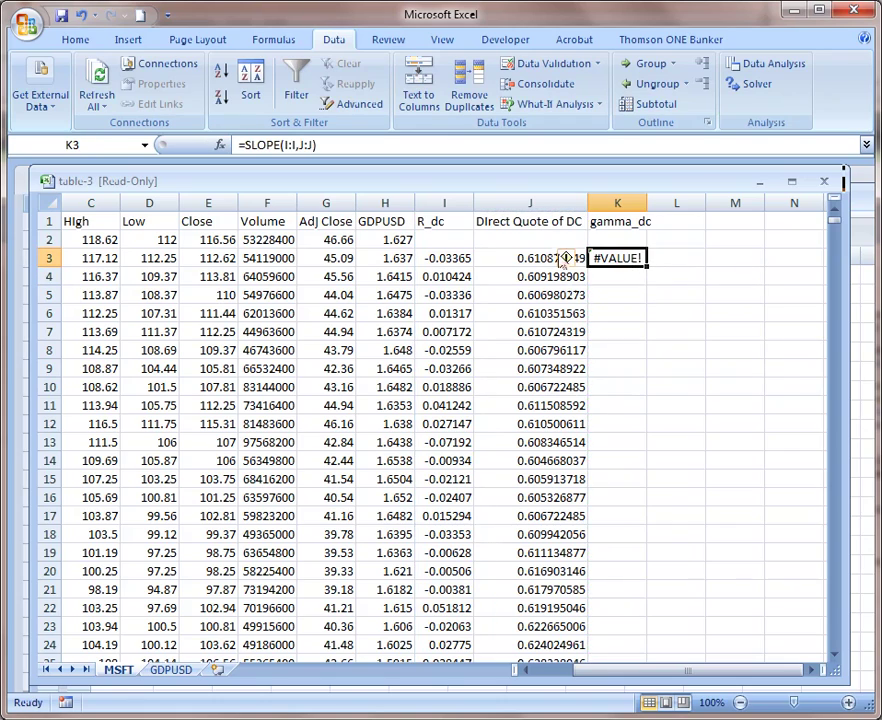
pyautogui.click(538, 257)
pyautogui.scroll(-20, 531, 290)
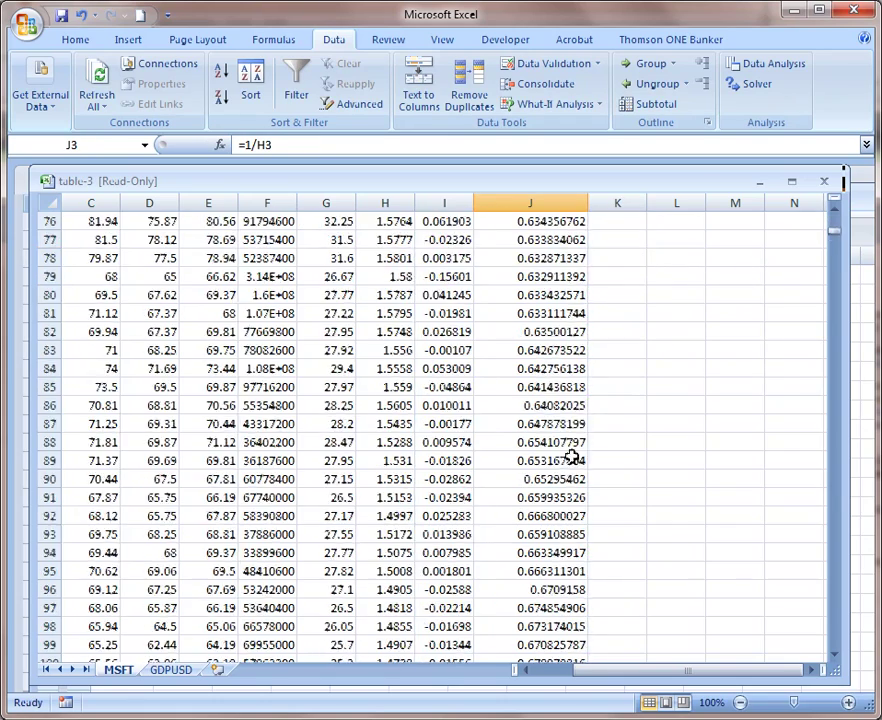
pyautogui.scroll(-20, 573, 515)
pyautogui.moveTo(834, 249); pyautogui.dragTo(836, 335)
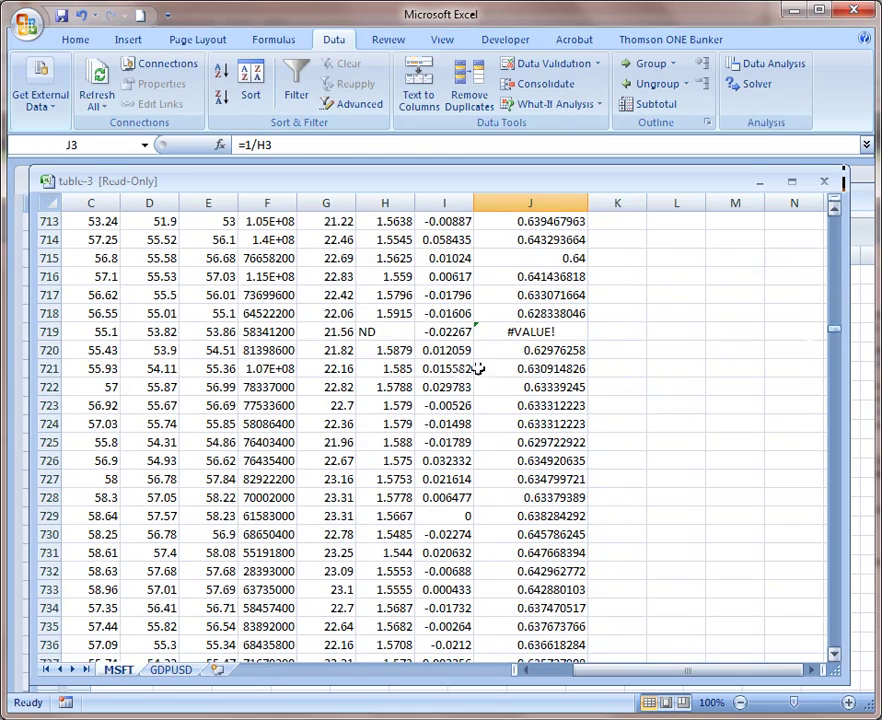
pyautogui.click(388, 333)
pyautogui.moveTo(836, 331); pyautogui.dragTo(848, 208)
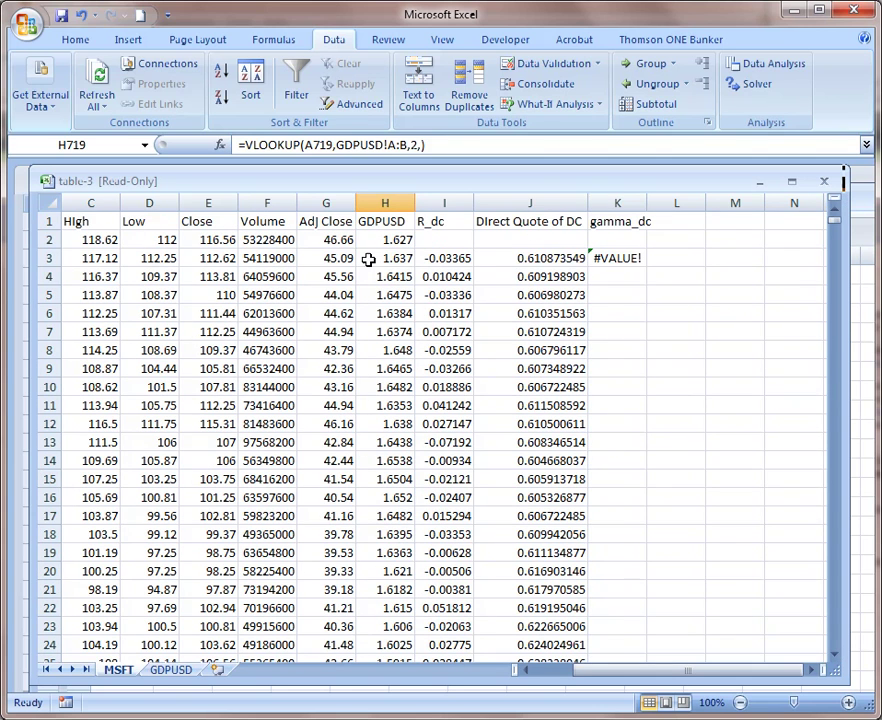
# Step: Change the J3 formula to =IF(H3<>"ND",1/H3,"") and fill it down column J
pyautogui.click(496, 258)
pyautogui.click(248, 145)
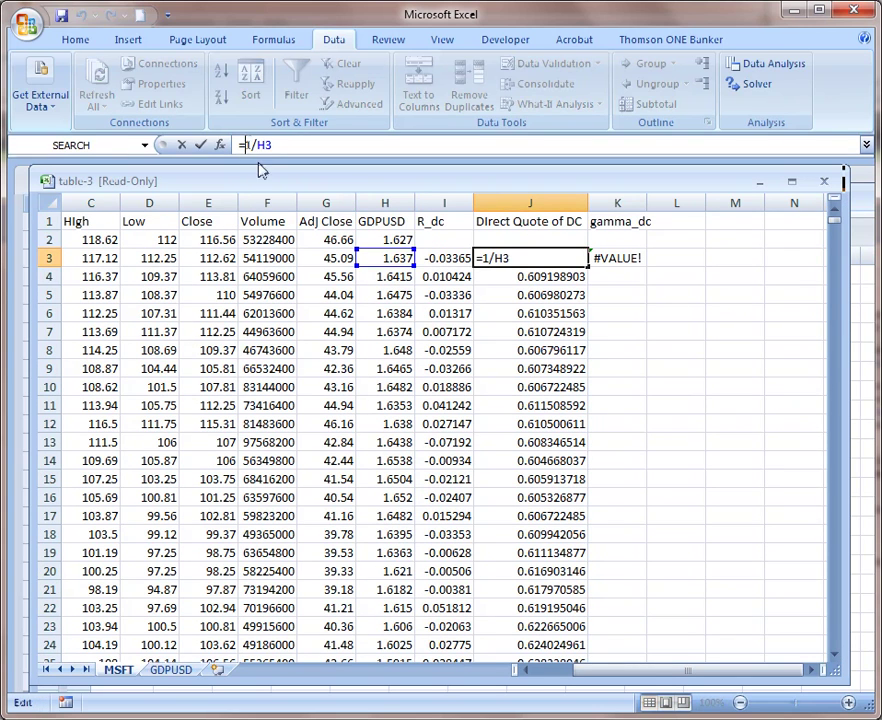
pyautogui.write('If(')
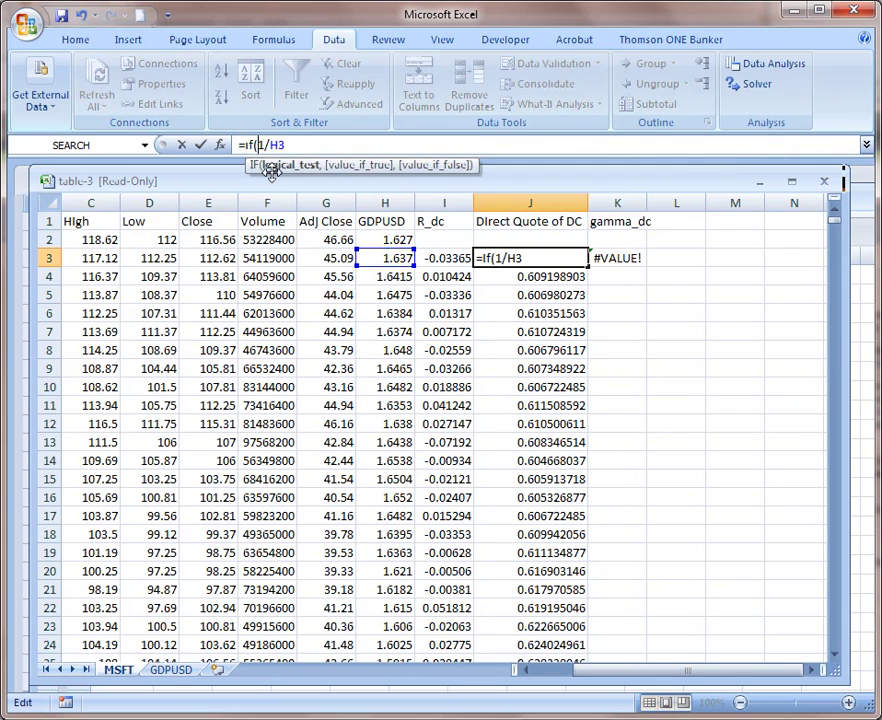
pyautogui.click(382, 259)
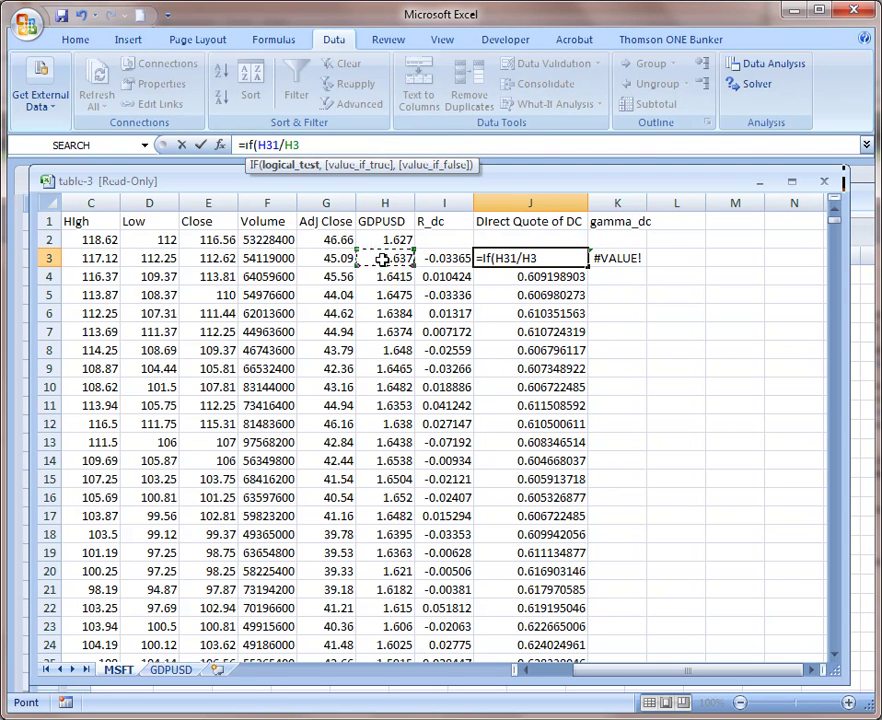
pyautogui.write('<>')
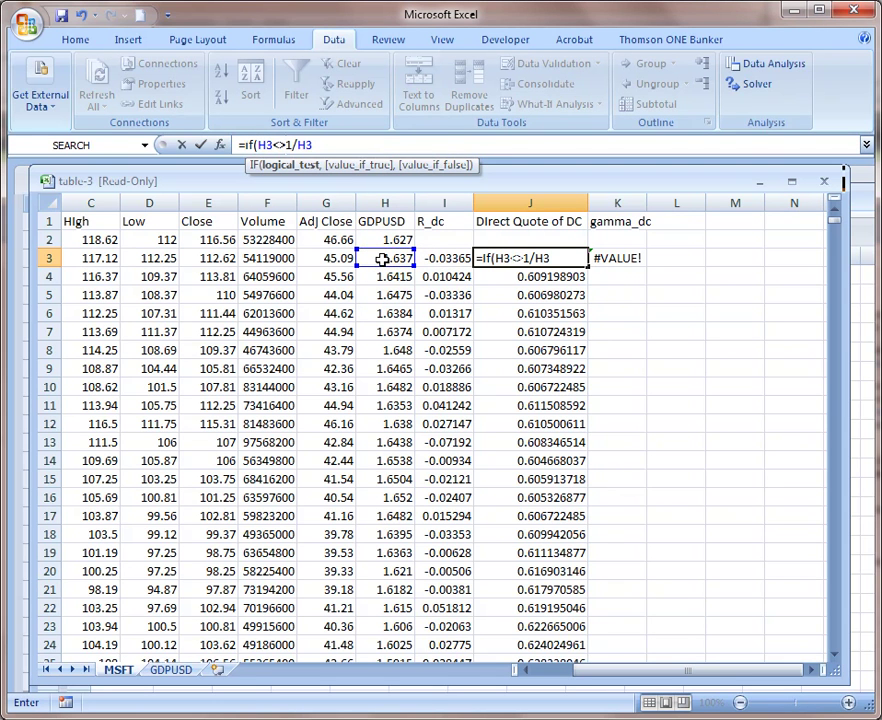
pyautogui.write('"ND",1/H3')
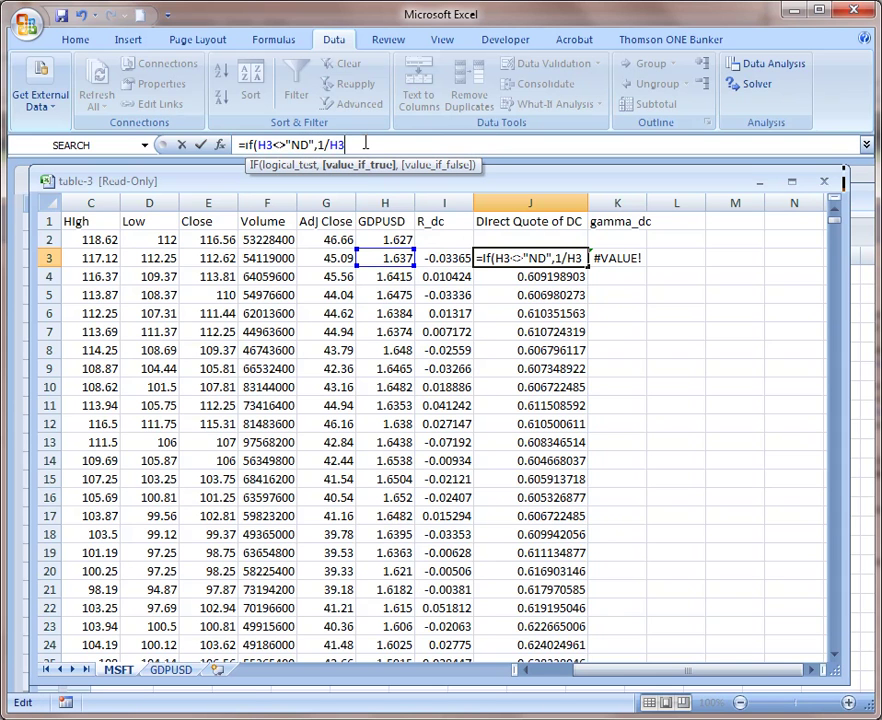
pyautogui.write(',""')
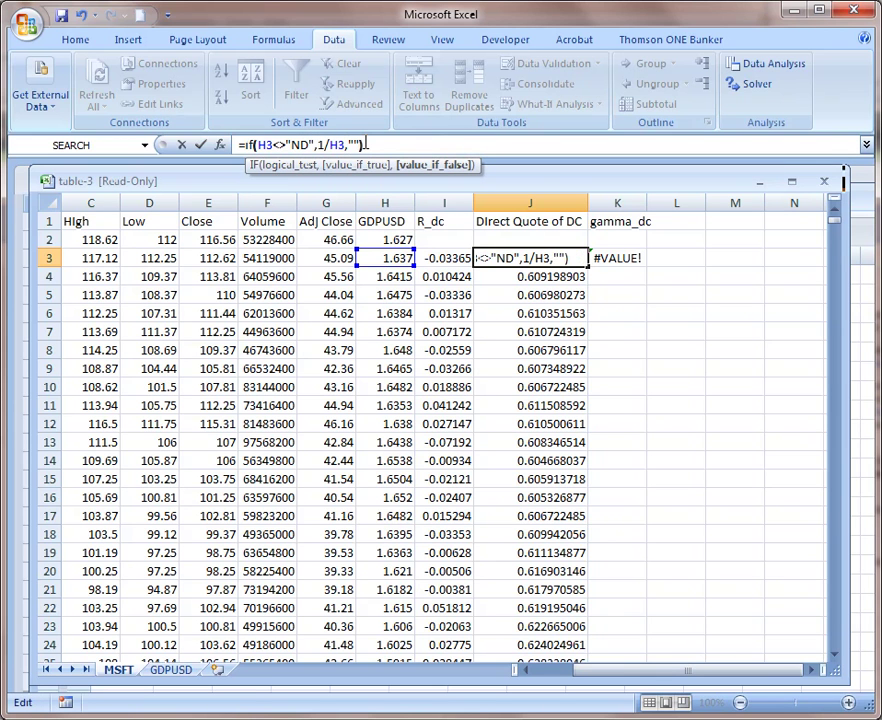
pyautogui.press('Return')
pyautogui.click(540, 258)
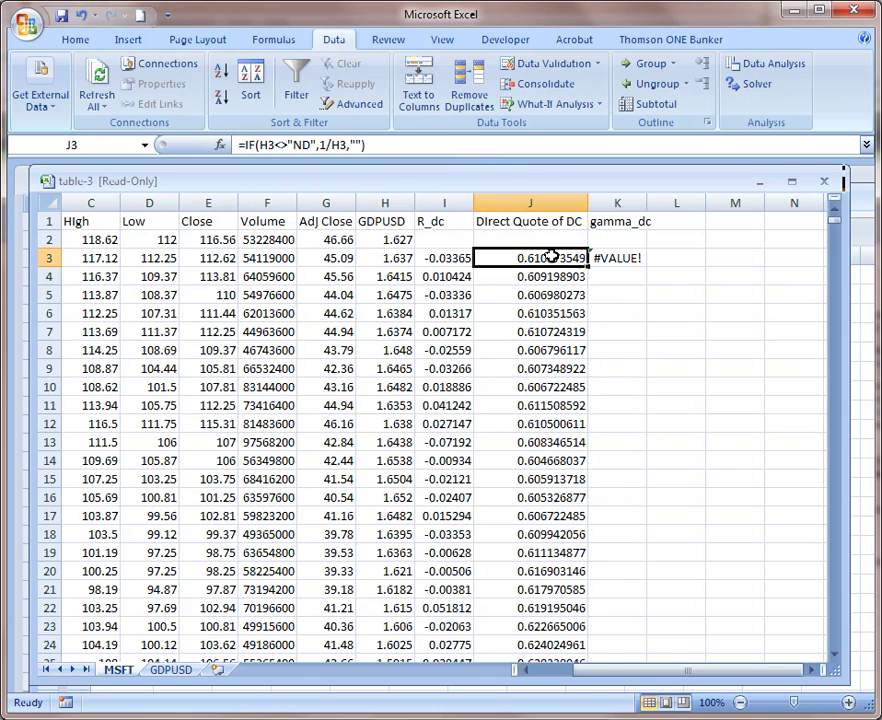
pyautogui.doubleClick(589, 267)
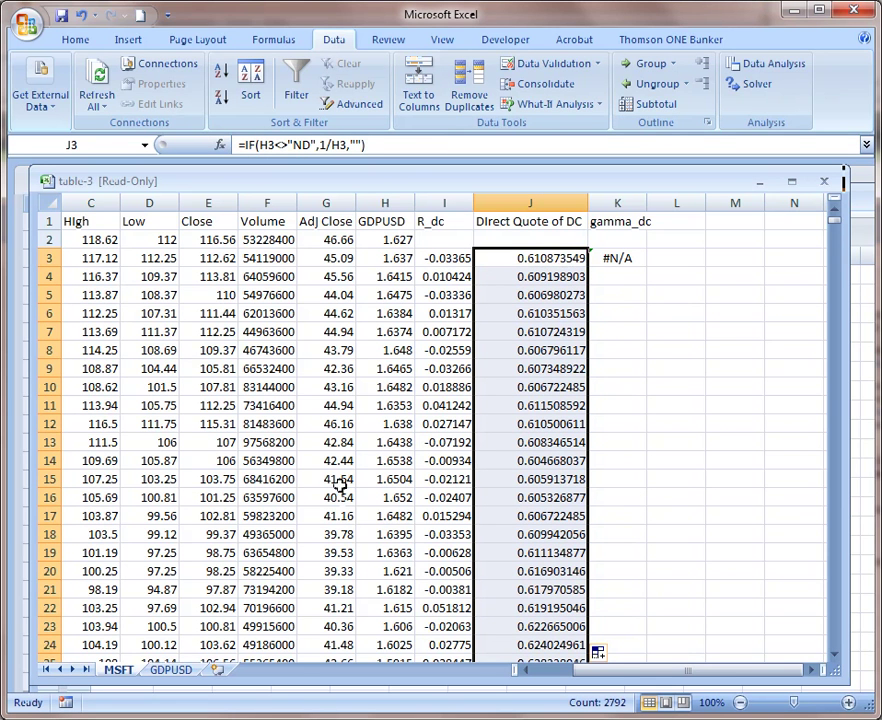
# Step: Clear the #N/A entries in columns H and J of rows 2793 and 2794, and recheck the slope in K3
pyautogui.click(617, 258)
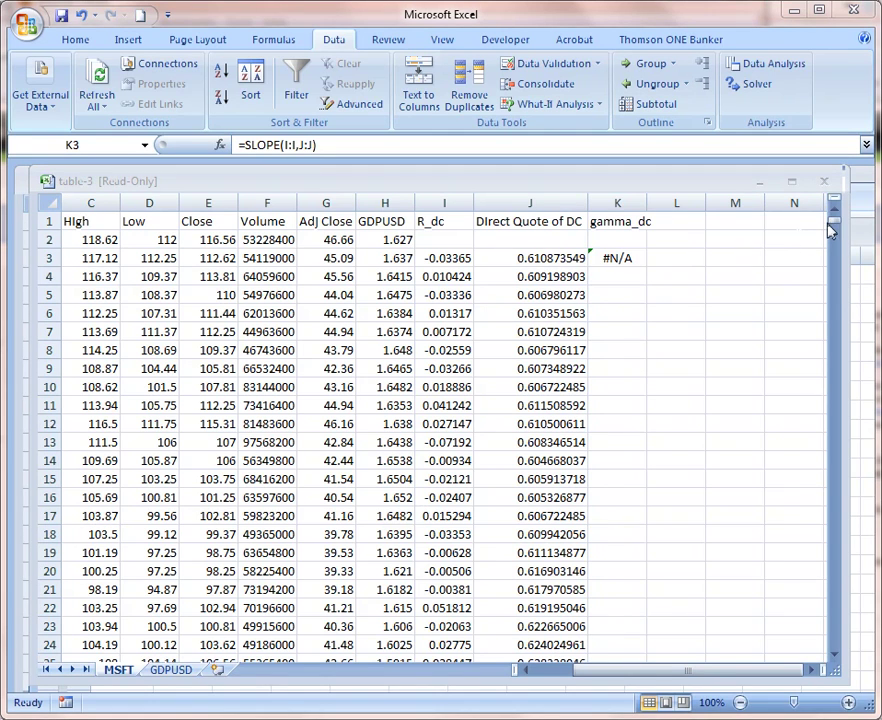
pyautogui.moveTo(836, 228); pyautogui.dragTo(829, 645)
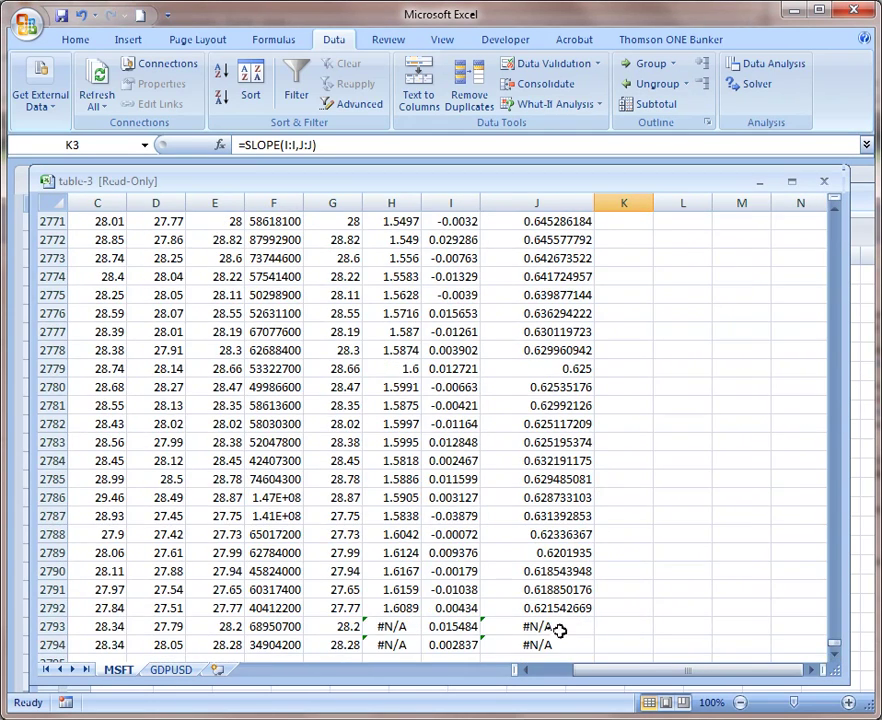
pyautogui.click(400, 629)
pyautogui.press('Delete')
pyautogui.click(400, 644)
pyautogui.press('Delete')
pyautogui.moveTo(540, 626); pyautogui.dragTo(530, 646)
pyautogui.press('Delete')
pyautogui.moveTo(838, 651); pyautogui.dragTo(834, 220)
pyautogui.click(672, 259)
pyautogui.click(627, 259)
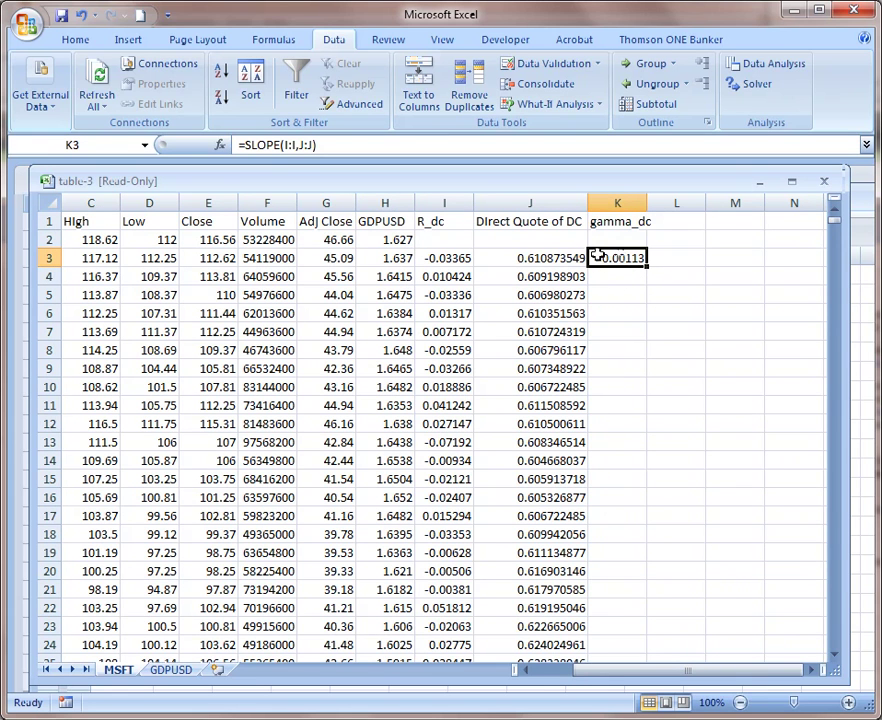
# Step: Enter the header "Currecy exposure" in cell L1
pyautogui.click(672, 259)
pyautogui.click(672, 221)
pyautogui.click(676, 260)
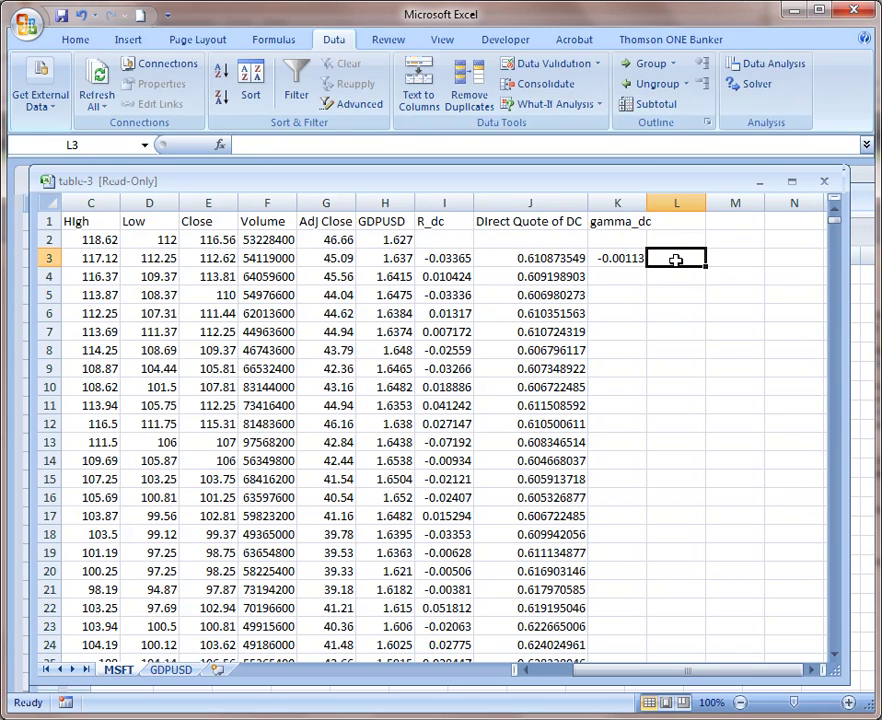
pyautogui.click(673, 222)
pyautogui.write('Currecy ex')
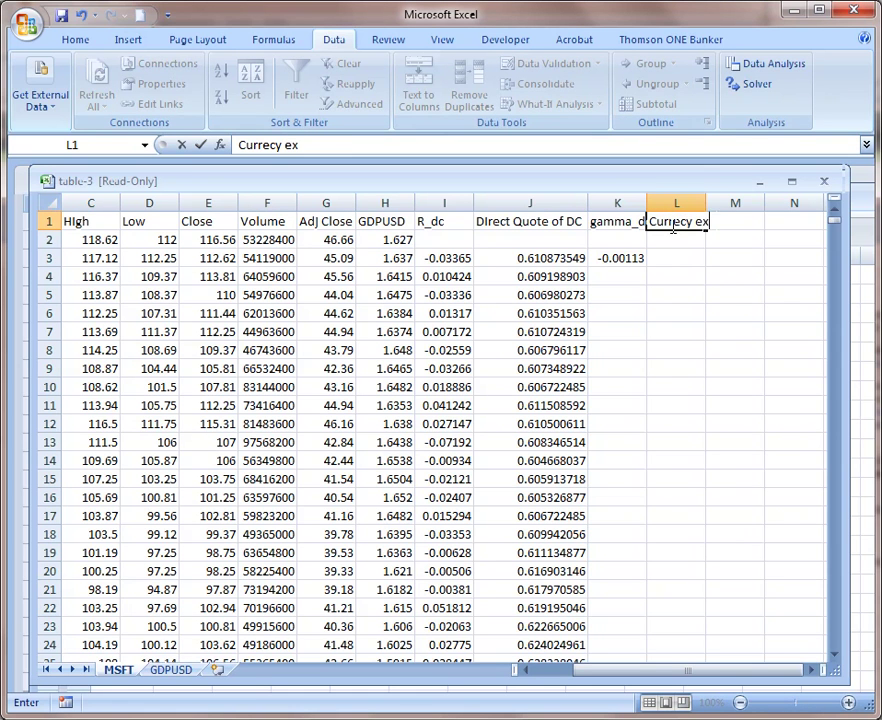
pyautogui.write('posure')
pyautogui.press('Return')
pyautogui.press('Return')
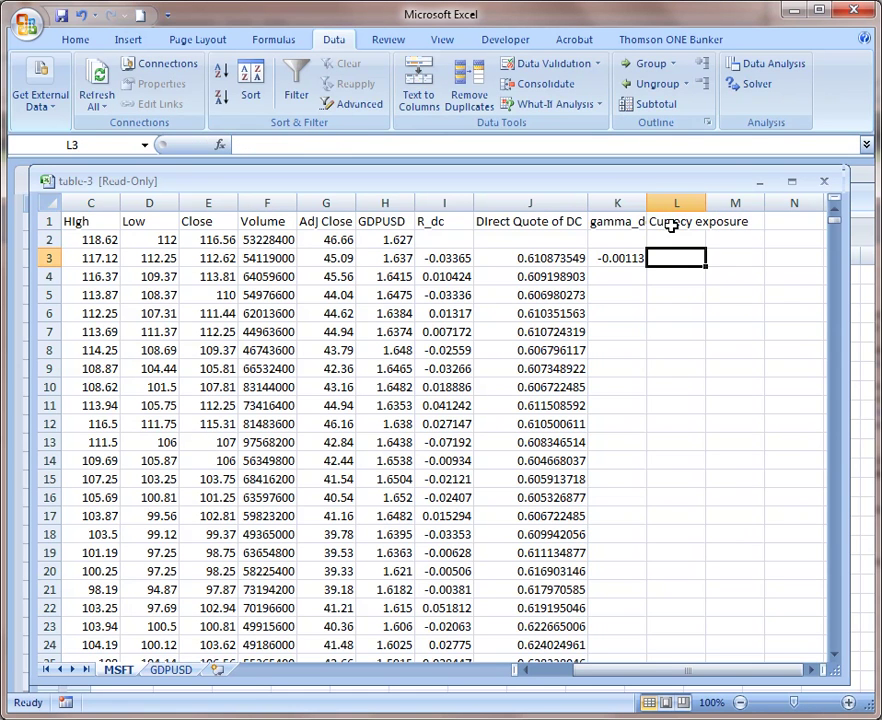
# Step: Enter the currency exposure formula =1+K3 in cell L3
pyautogui.write('=1')
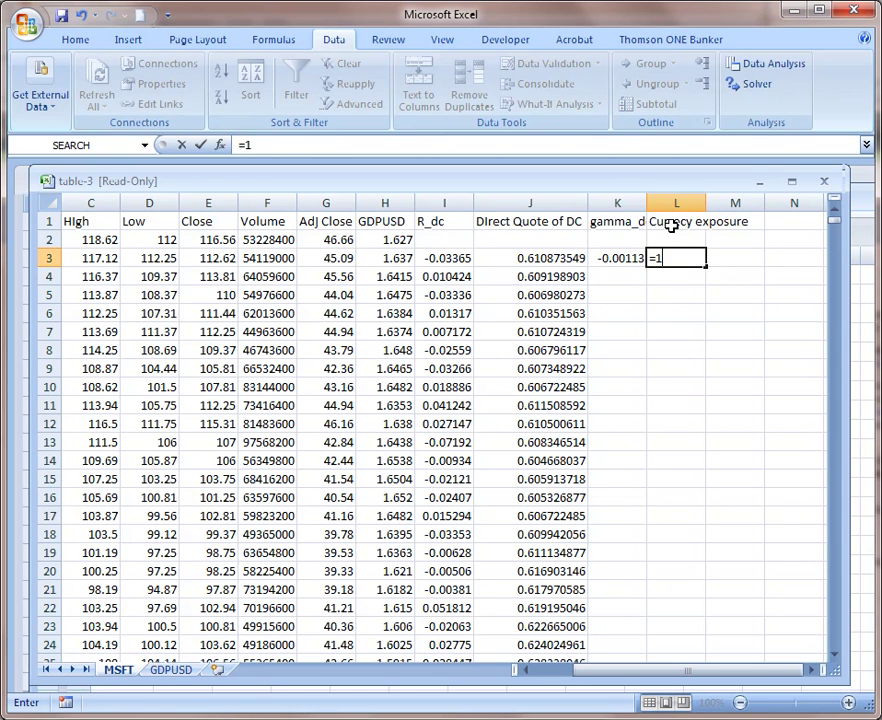
pyautogui.click(612, 258)
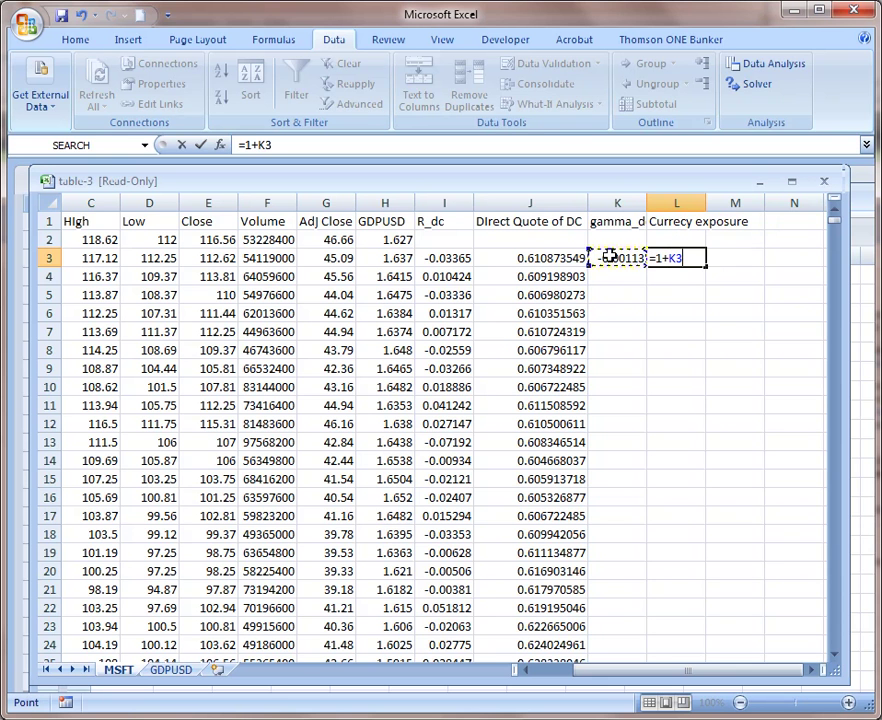
pyautogui.press('Return')
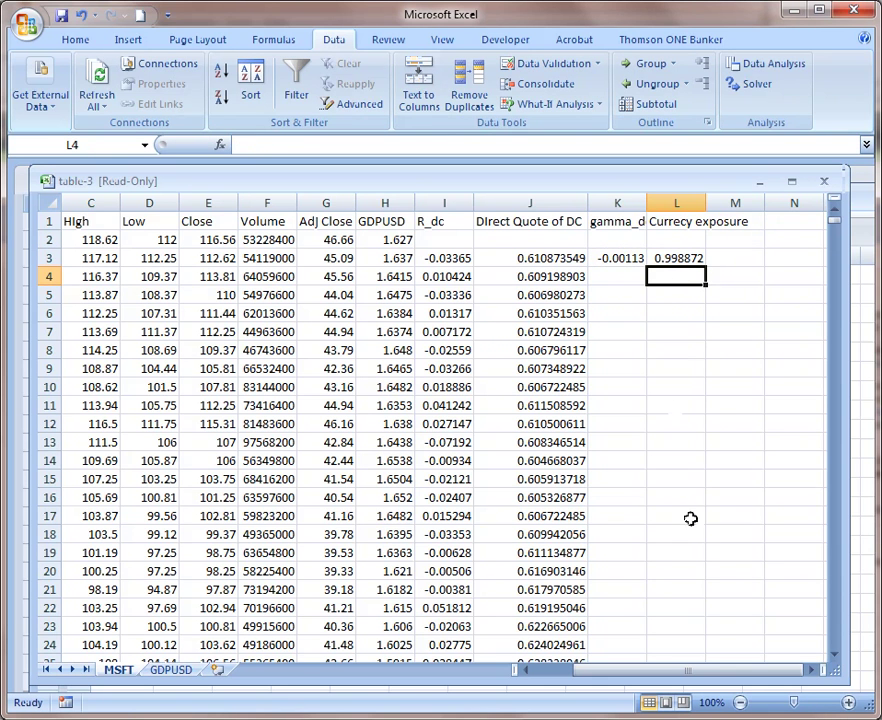
# Step: Enter the text $10 in cell O2, leaving a gap beside the currency exposure column
pyautogui.click(810, 670)
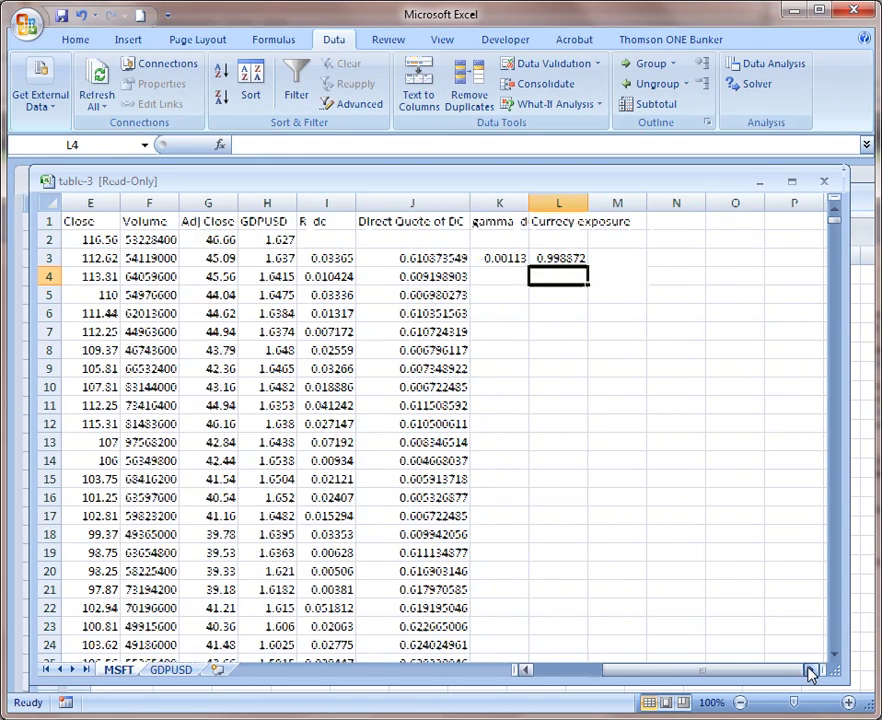
pyautogui.click(810, 670)
pyautogui.click(810, 670)
pyautogui.click(616, 257)
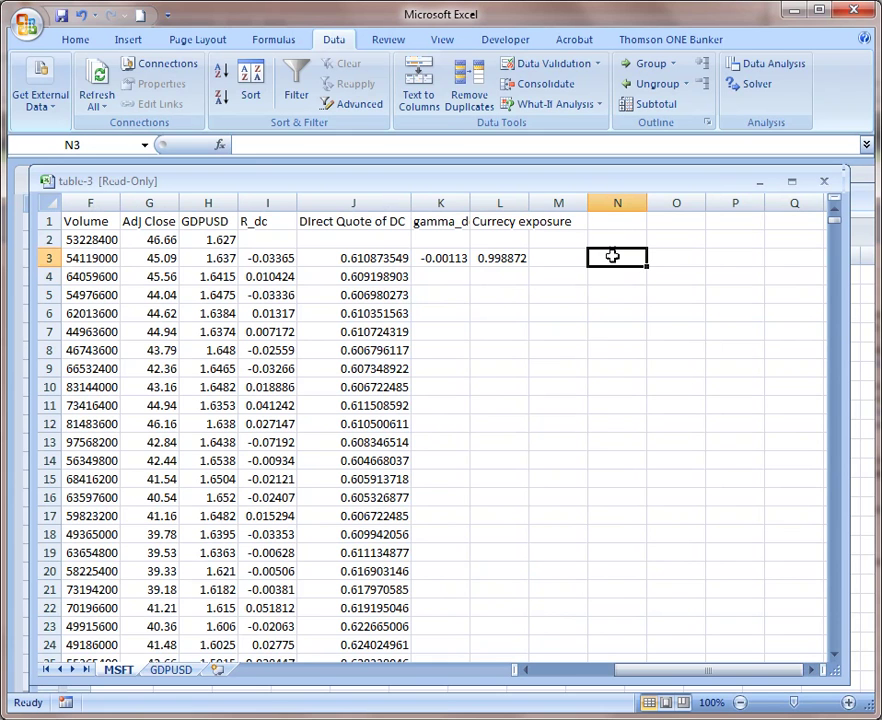
pyautogui.click(614, 233)
pyautogui.click(668, 236)
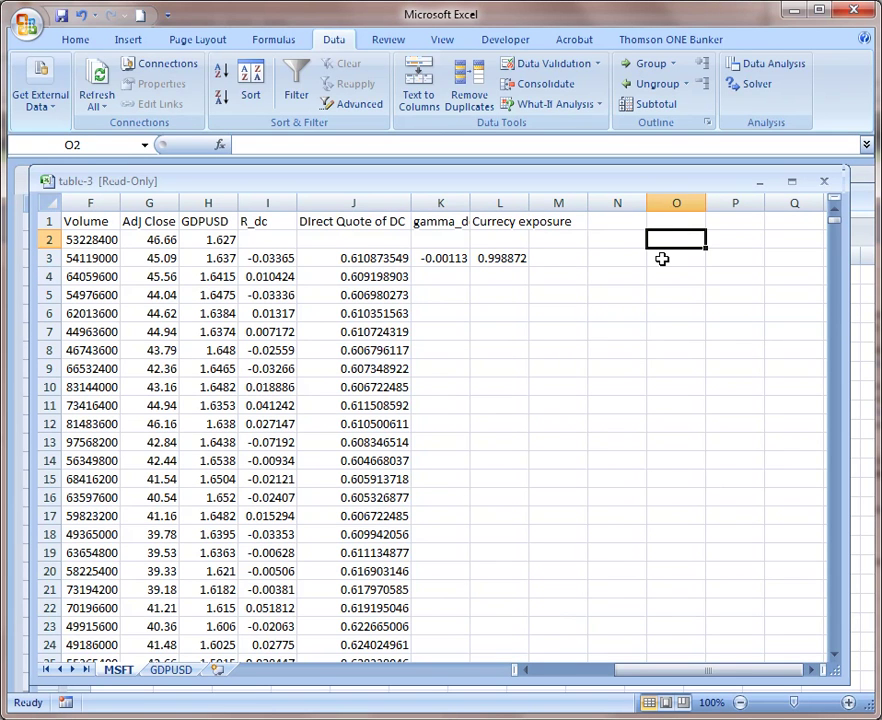
pyautogui.write('10')
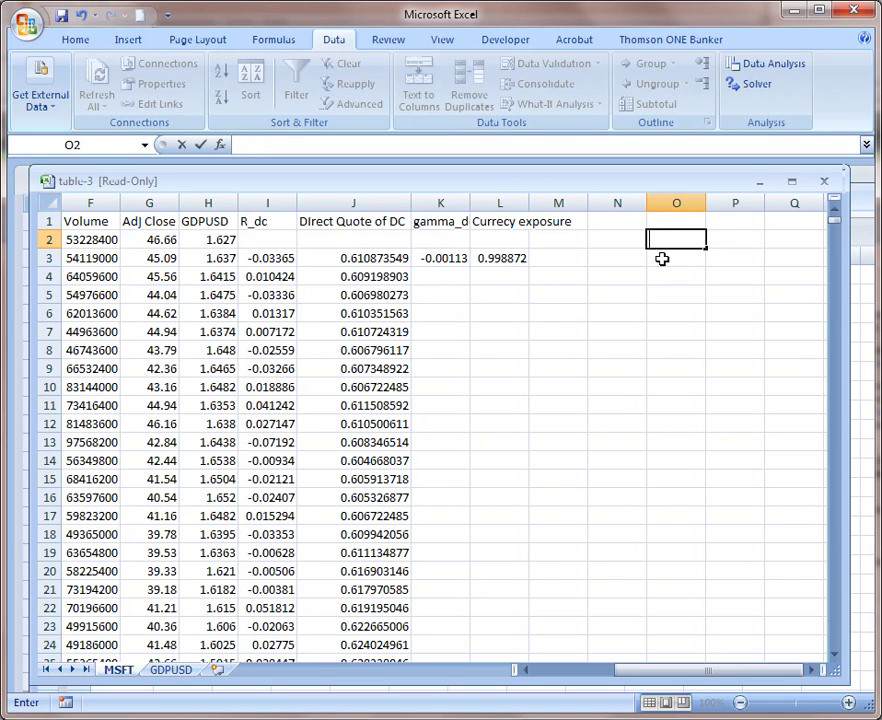
pyautogui.press('Return')
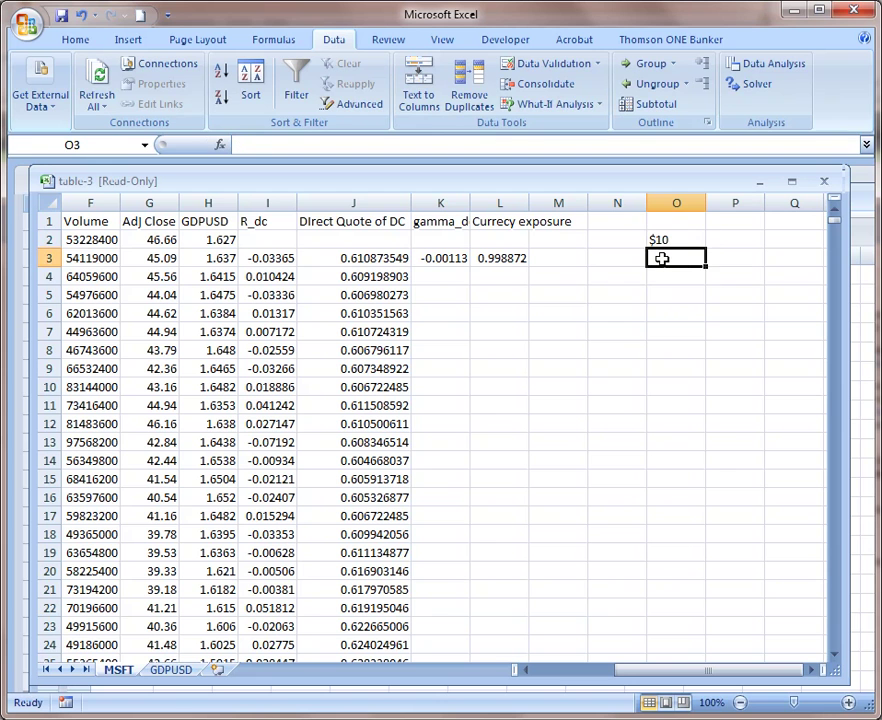
pyautogui.click(669, 240)
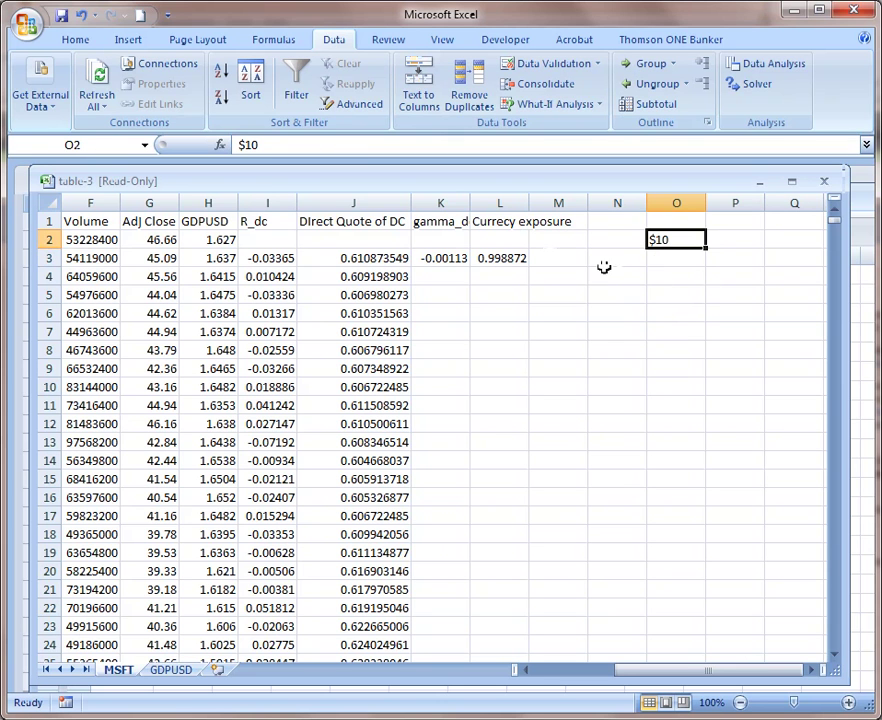
pyautogui.click(620, 260)
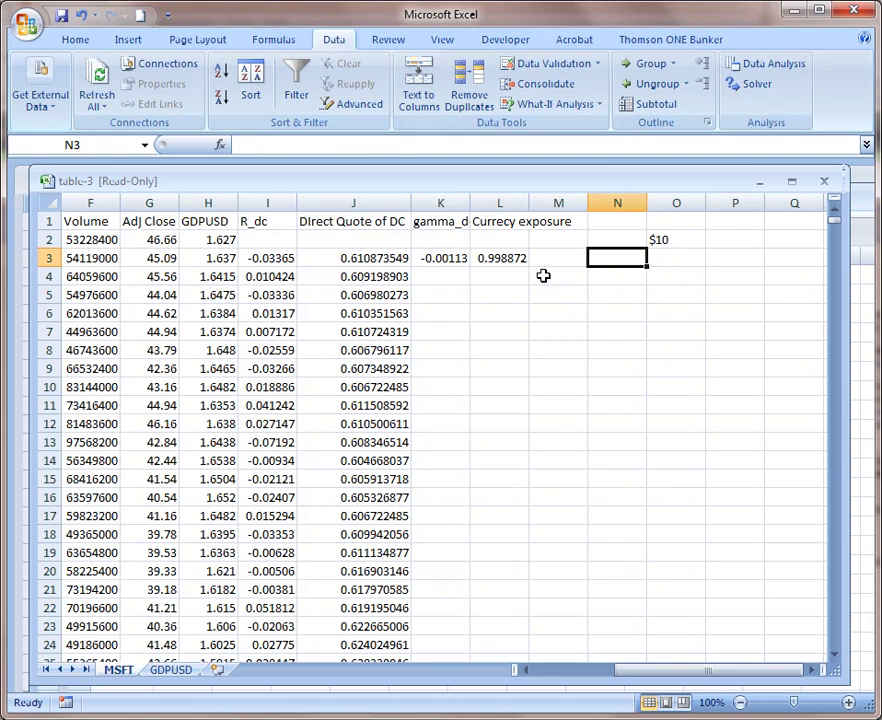
# Step: Enter -10% in cell N3 as the first currency change scenario
pyautogui.write('-')
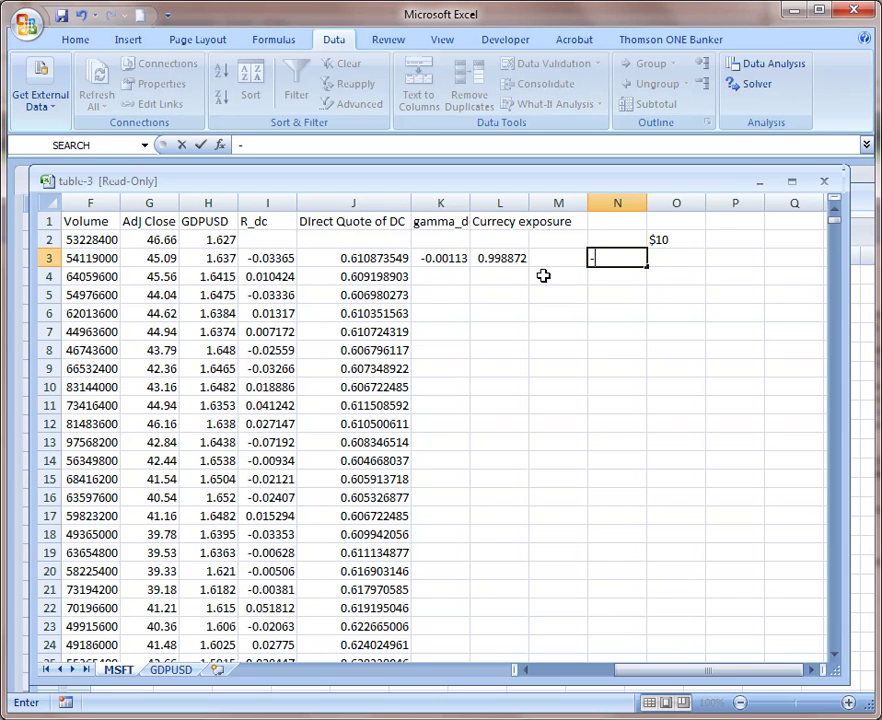
pyautogui.write('10%')
pyautogui.press('Return')
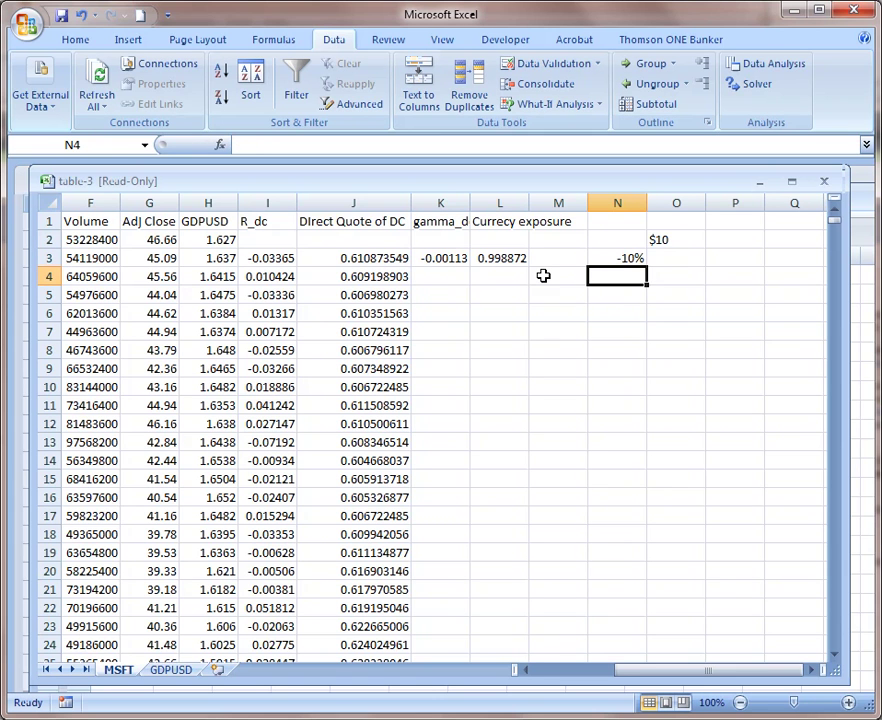
pyautogui.click(632, 258)
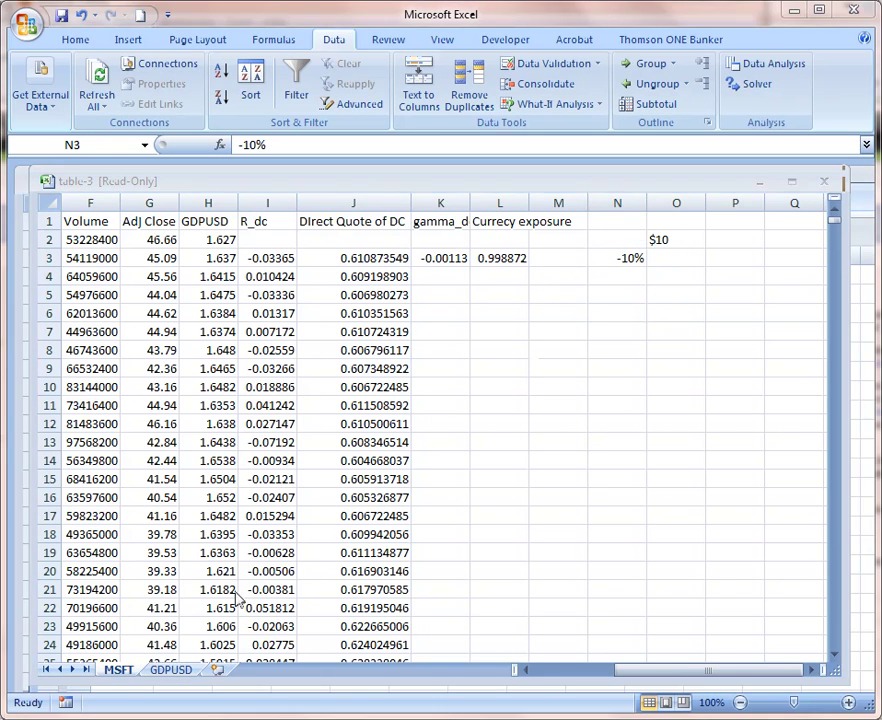
pyautogui.click(630, 264)
# Step: Enter -9% in cell N4 and extend the series in 1% increments down to 10% in N23
pyautogui.click(630, 274)
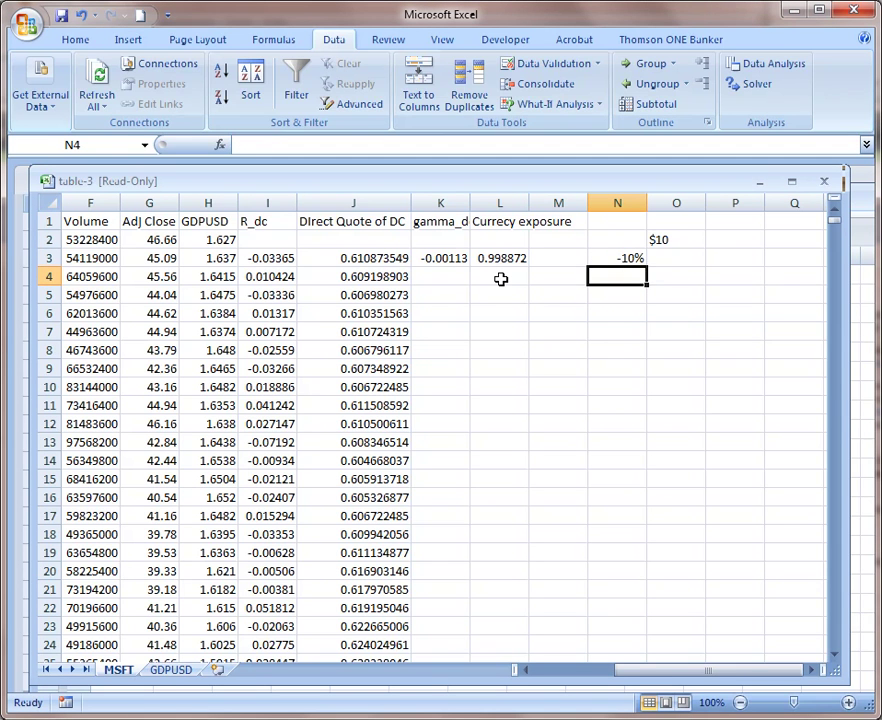
pyautogui.write('-')
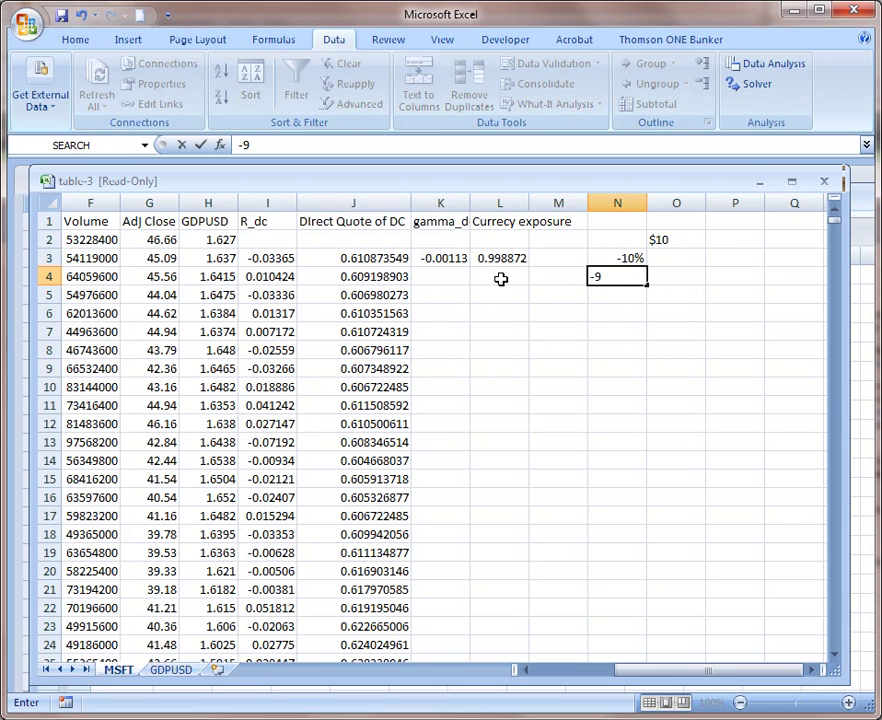
pyautogui.write('9')
pyautogui.press('Return')
pyautogui.moveTo(626, 259); pyautogui.dragTo(638, 628)
# Step: Enter the formula =N3*$L$3*$O$2 in cell O3, multiplying the percentage change by the currency exposure and the amount
pyautogui.click(675, 257)
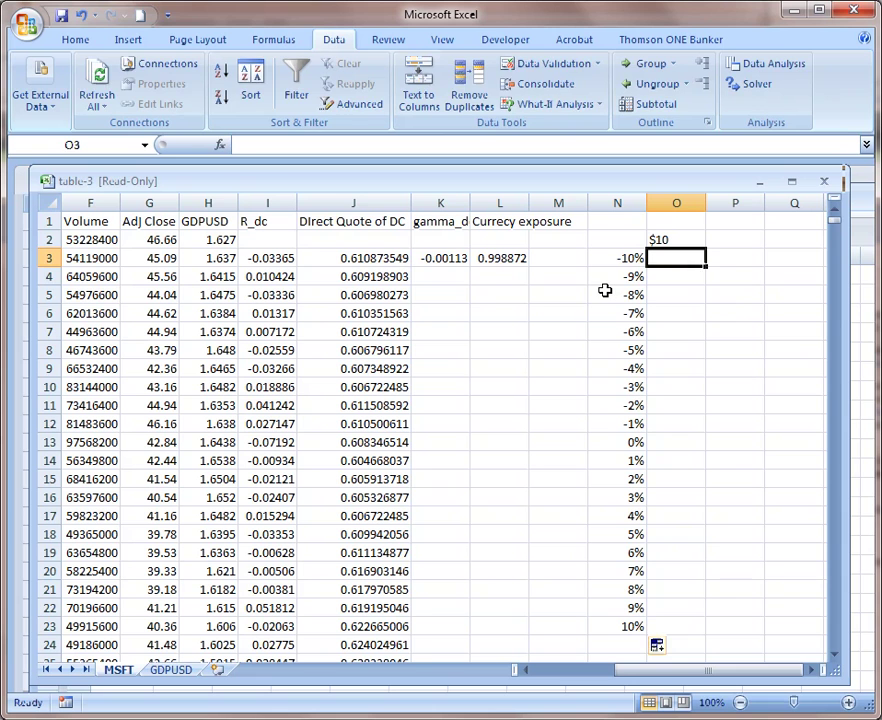
pyautogui.write('=')
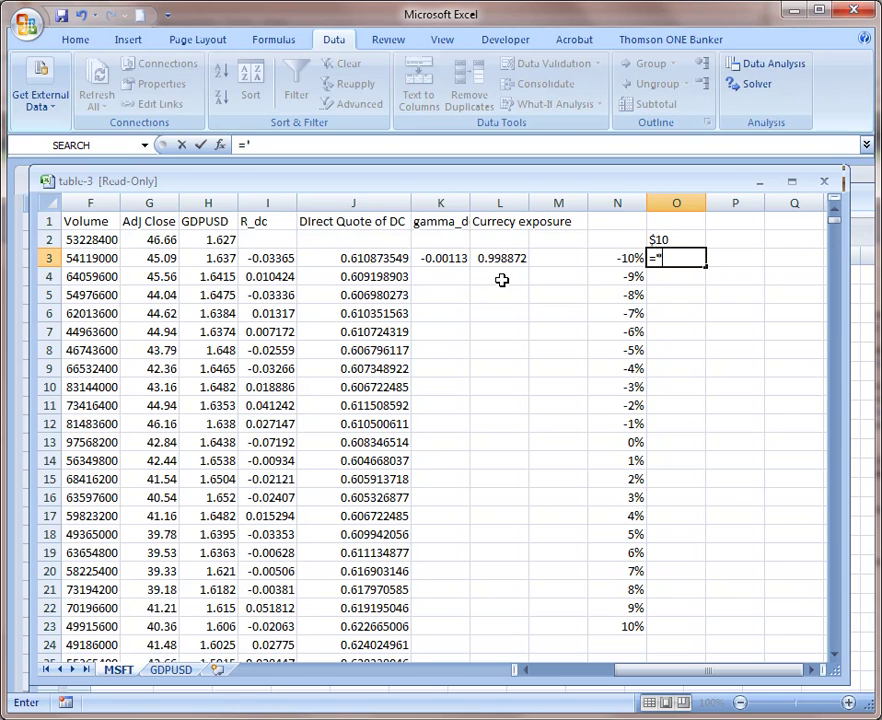
pyautogui.click(628, 257)
pyautogui.write('*')
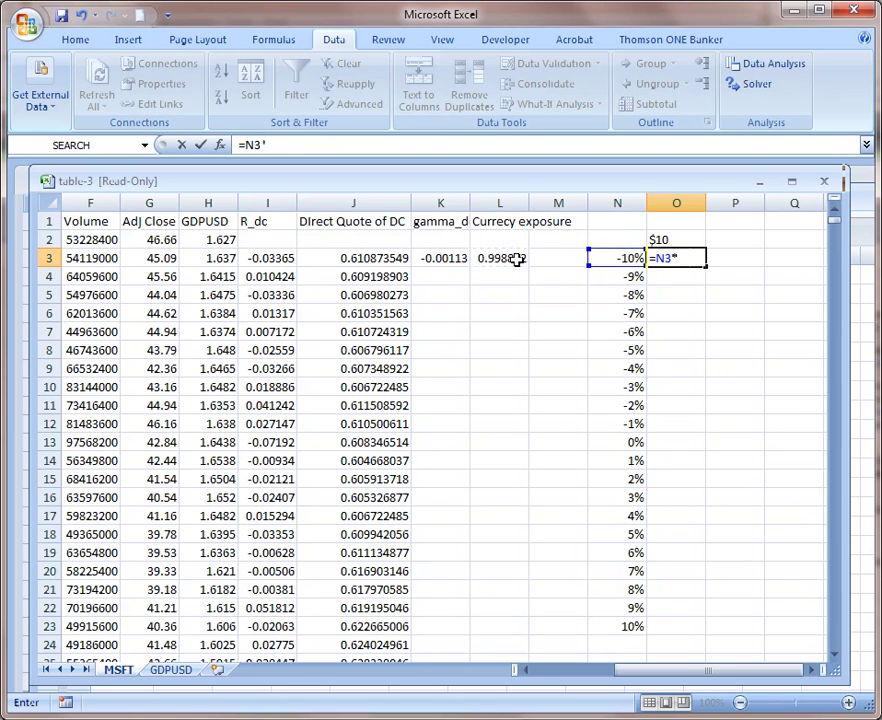
pyautogui.click(512, 258)
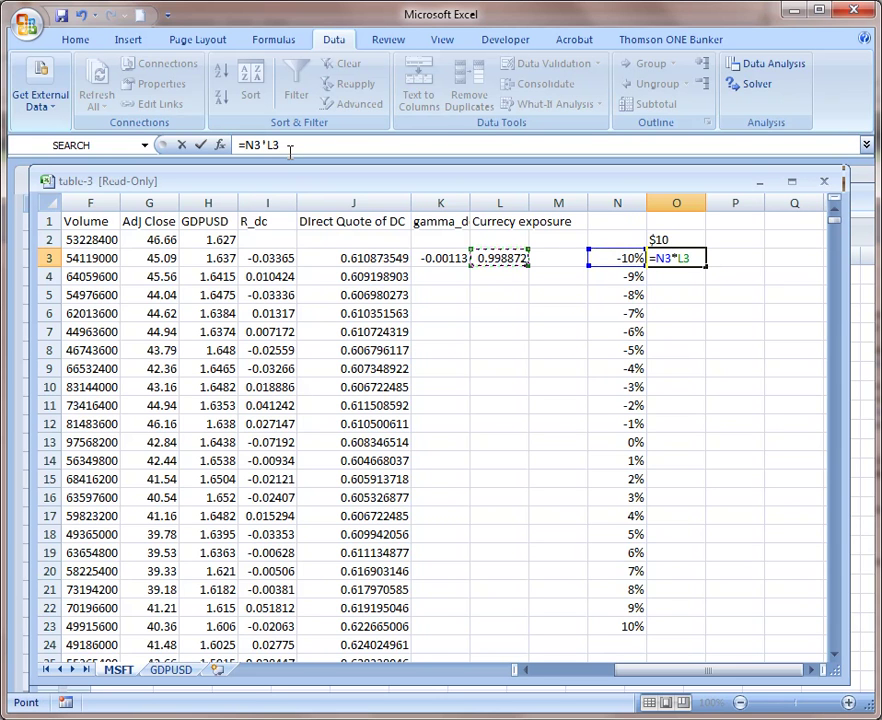
pyautogui.press('F4')
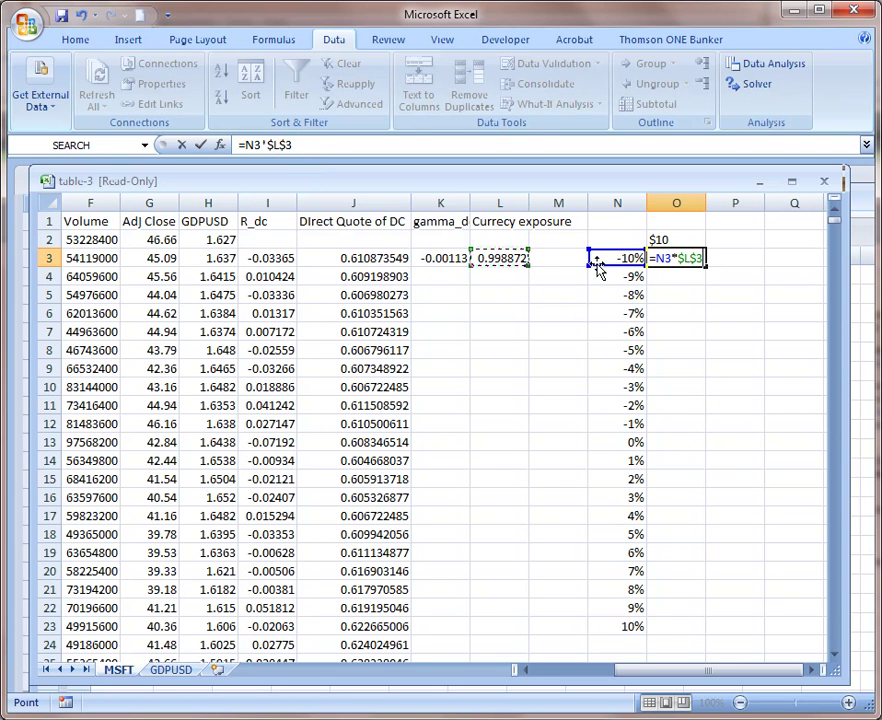
pyautogui.write('*')
pyautogui.click(672, 242)
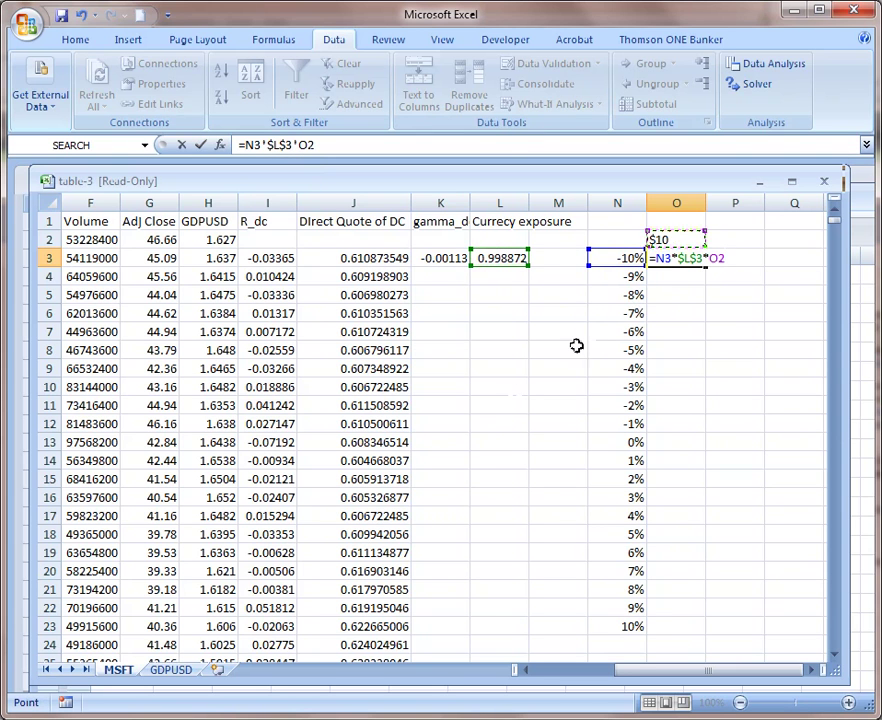
pyautogui.press('F4')
pyautogui.press('Return')
# Step: Change the text in O2 to the plain number 10 and fill the O3 formula down to O23
pyautogui.click(658, 240)
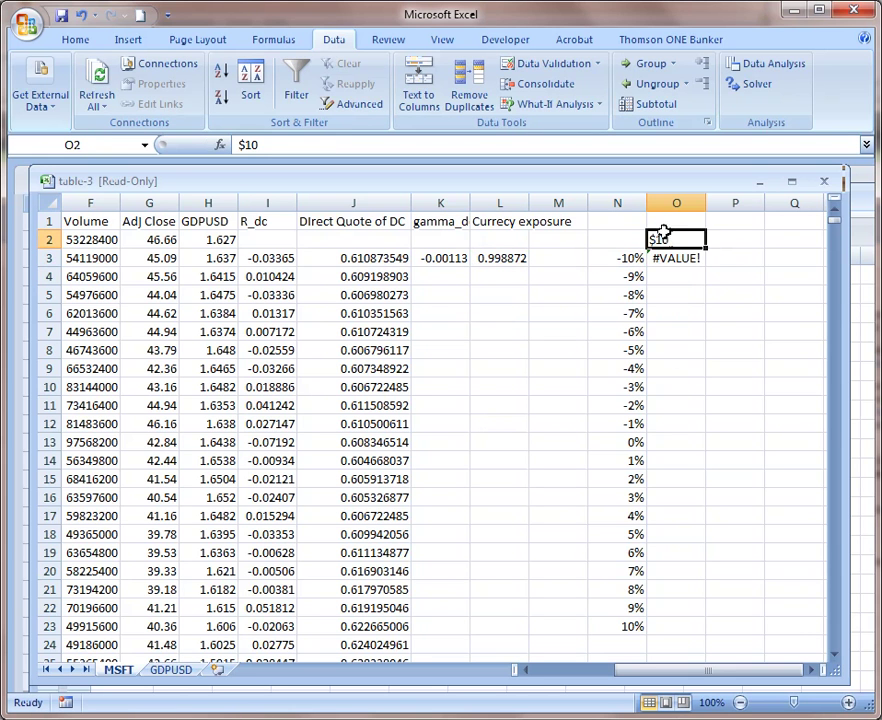
pyautogui.click(244, 144)
pyautogui.press('BackSpace')
pyautogui.press('Return')
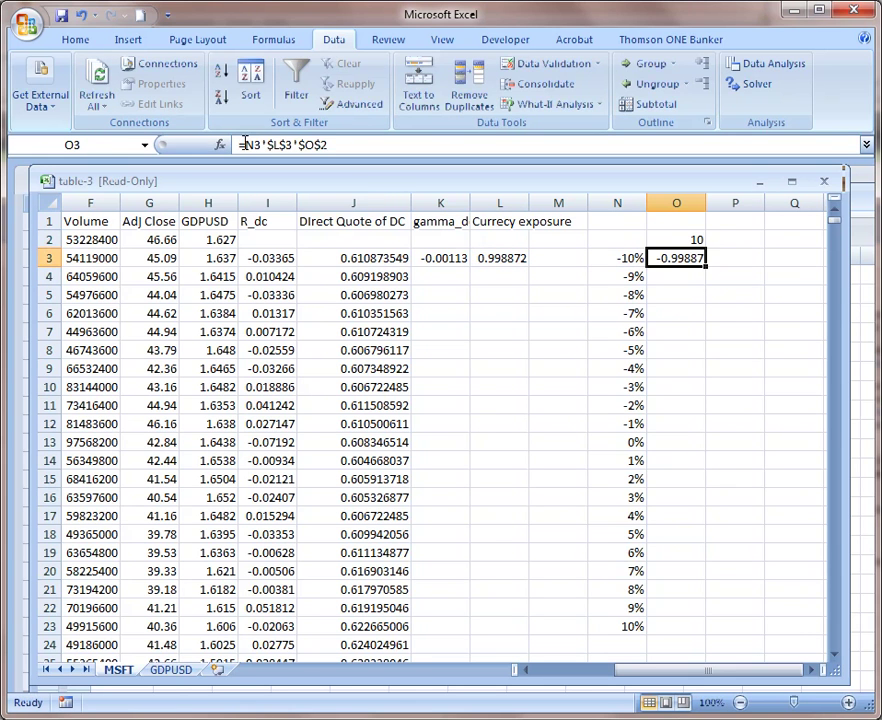
pyautogui.doubleClick(705, 268)
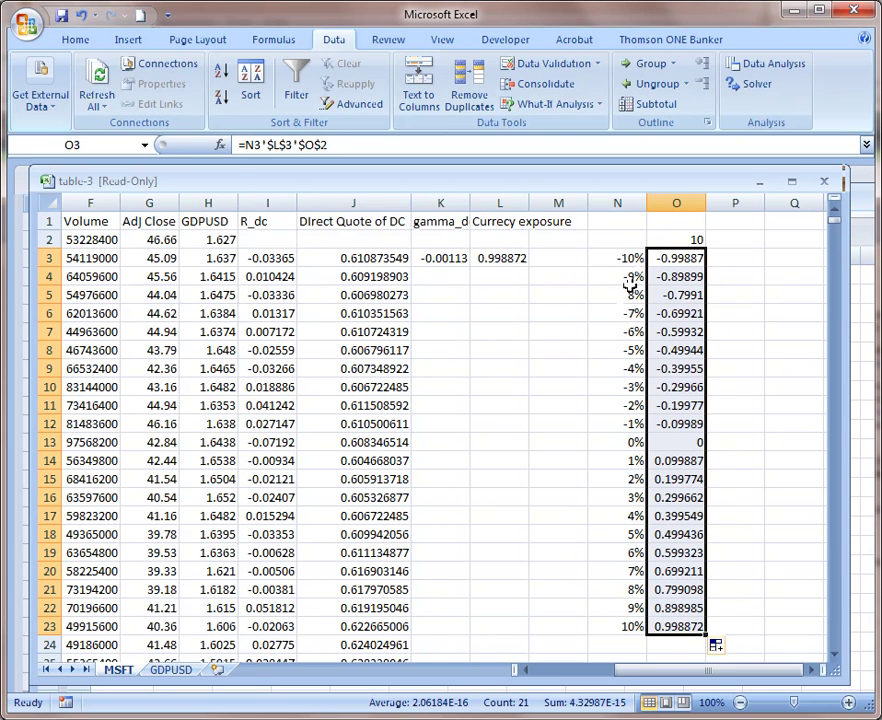
pyautogui.click(677, 239)
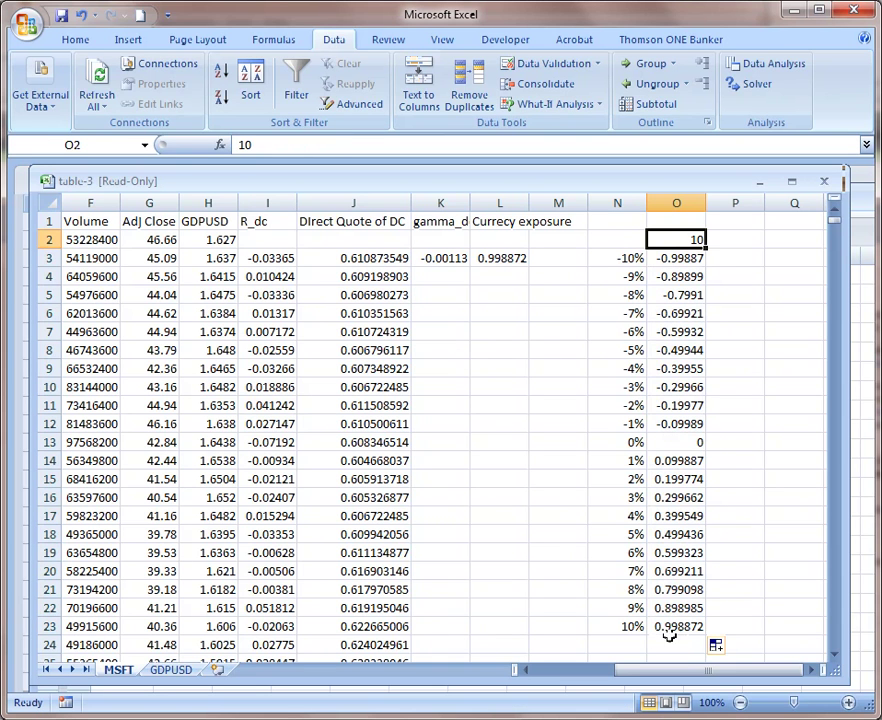